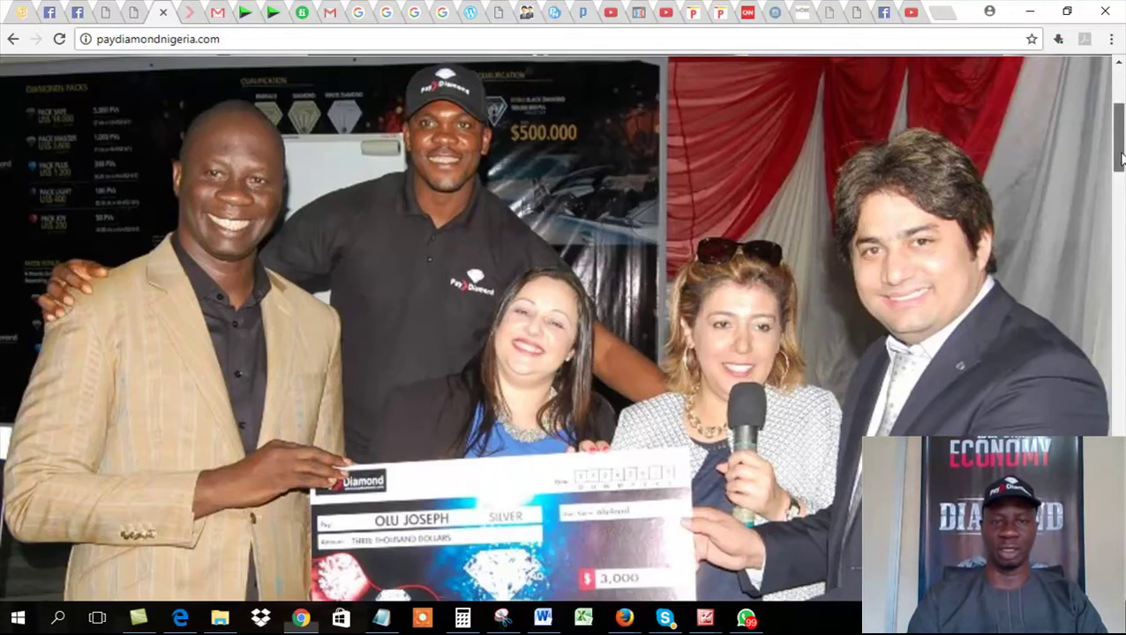
Step: Scroll the Paydiamond Nigeria blog through pack prices, sign-up videos and the $3,600 Master Pack's 5% weekly earnings
left_click_drag(1113, 176, 1120, 392)
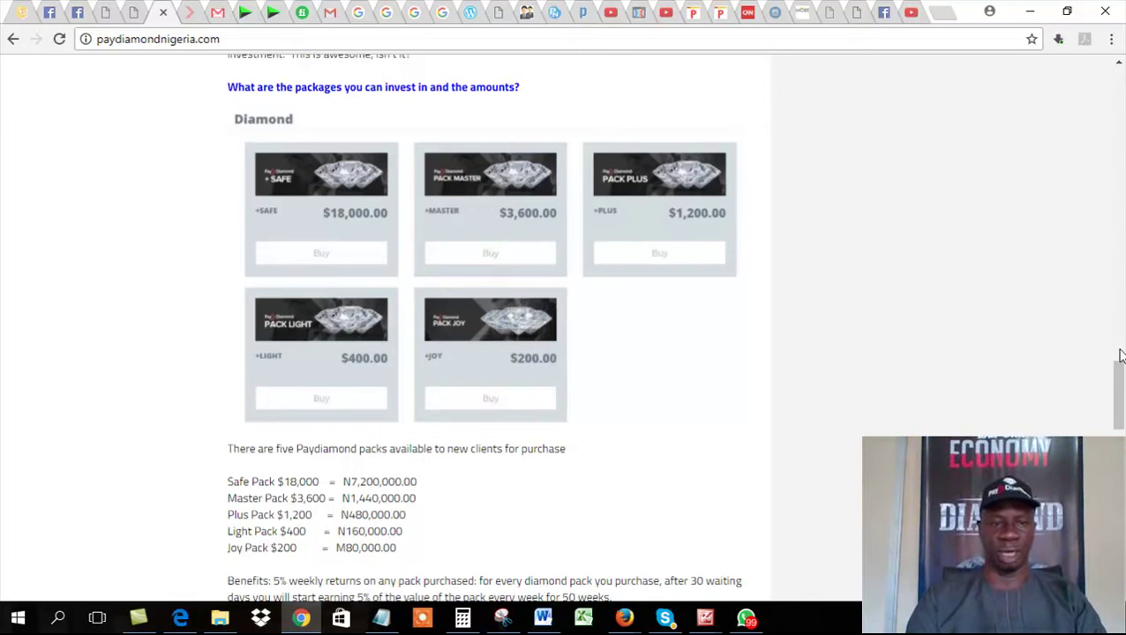
scroll(1117, 371, "down", 3)
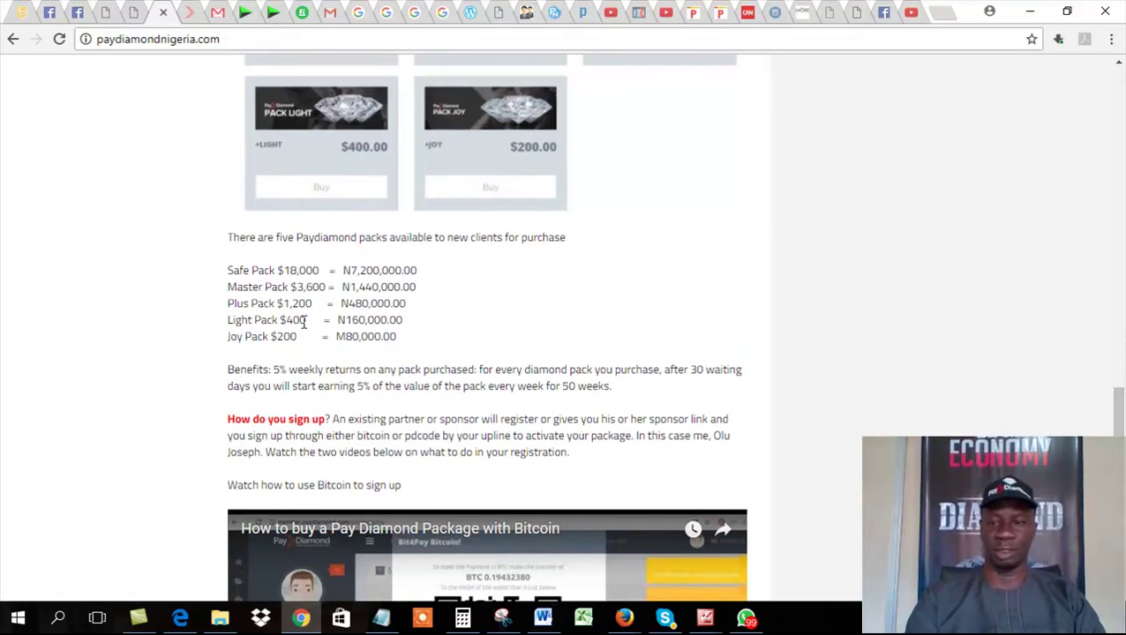
scroll(642, 511, "down", 3)
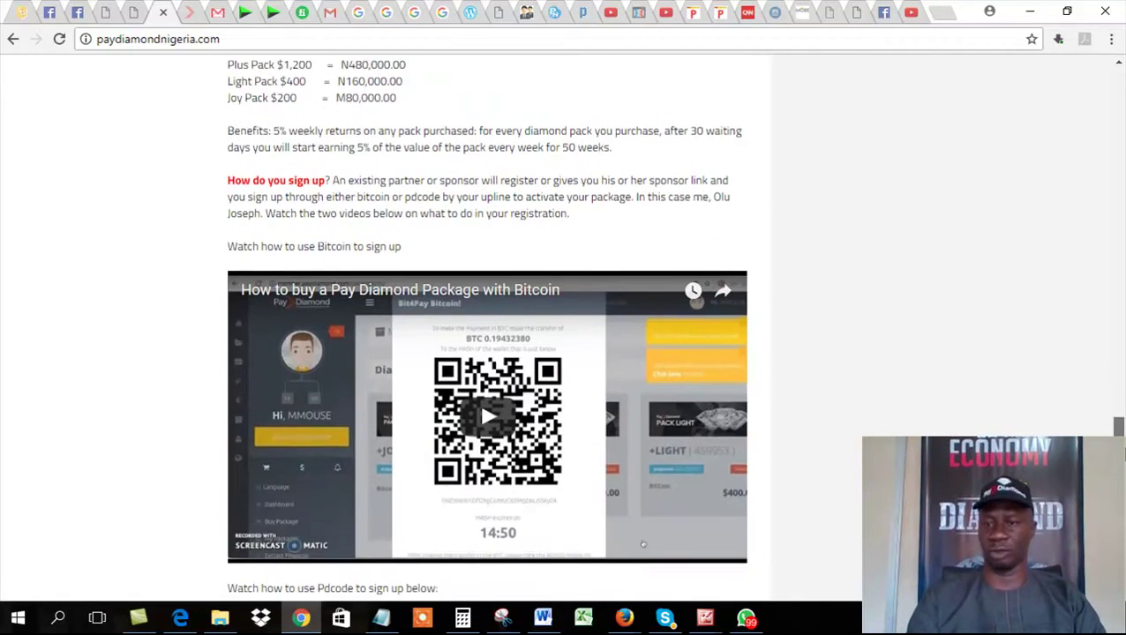
scroll(487, 353, "down", 1)
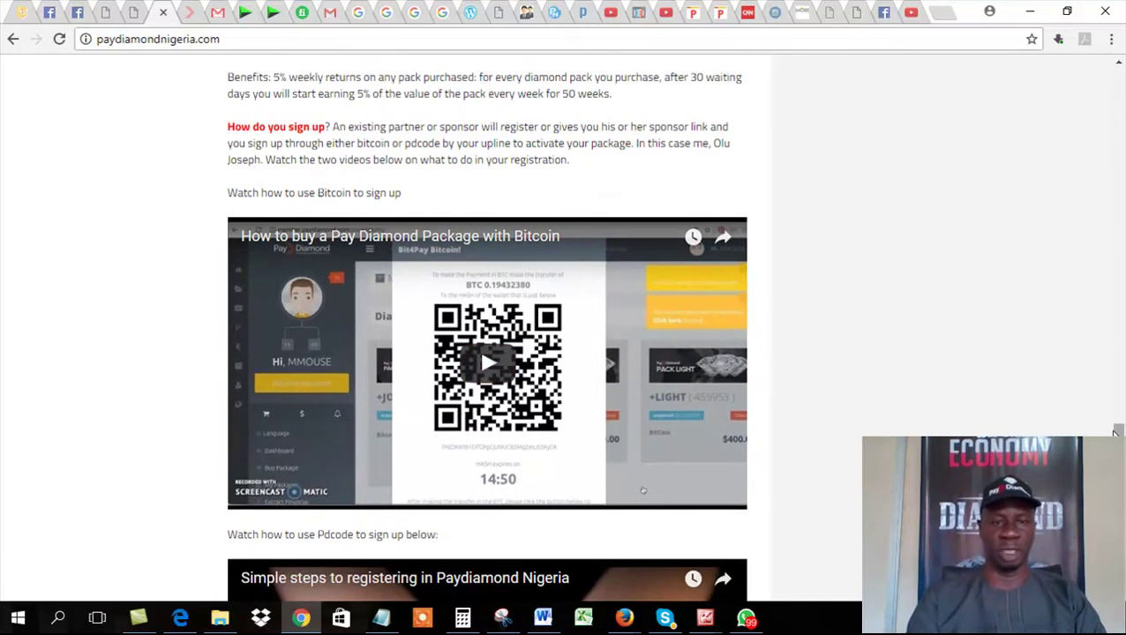
left_click_drag(1117, 430, 1117, 482)
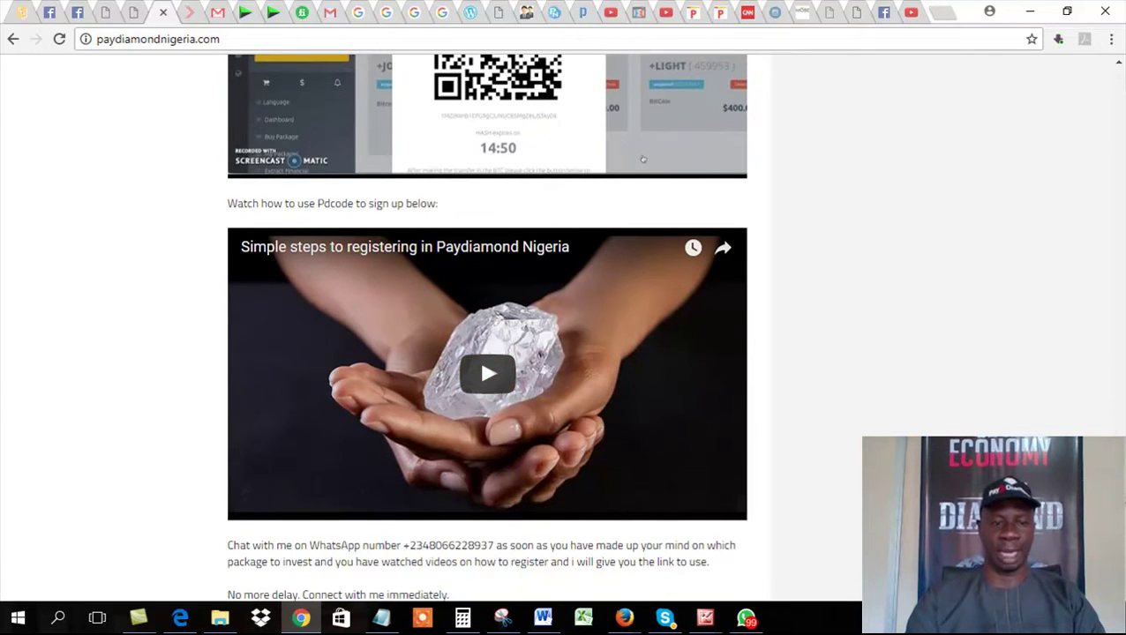
left_click_drag(1116, 479, 1042, 373)
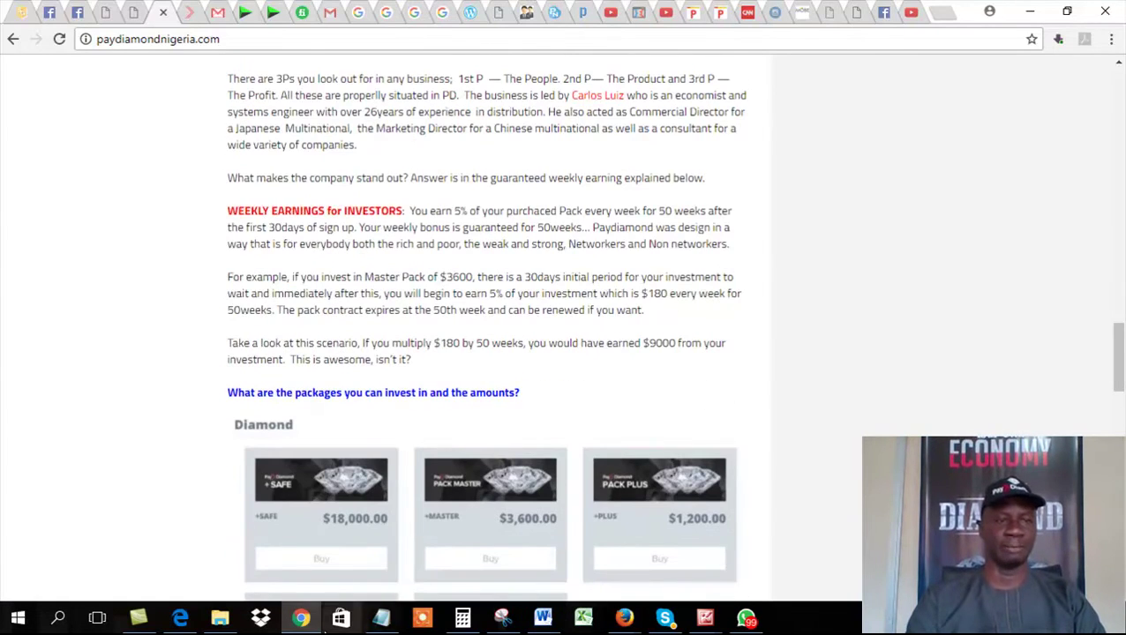
left_click(382, 619)
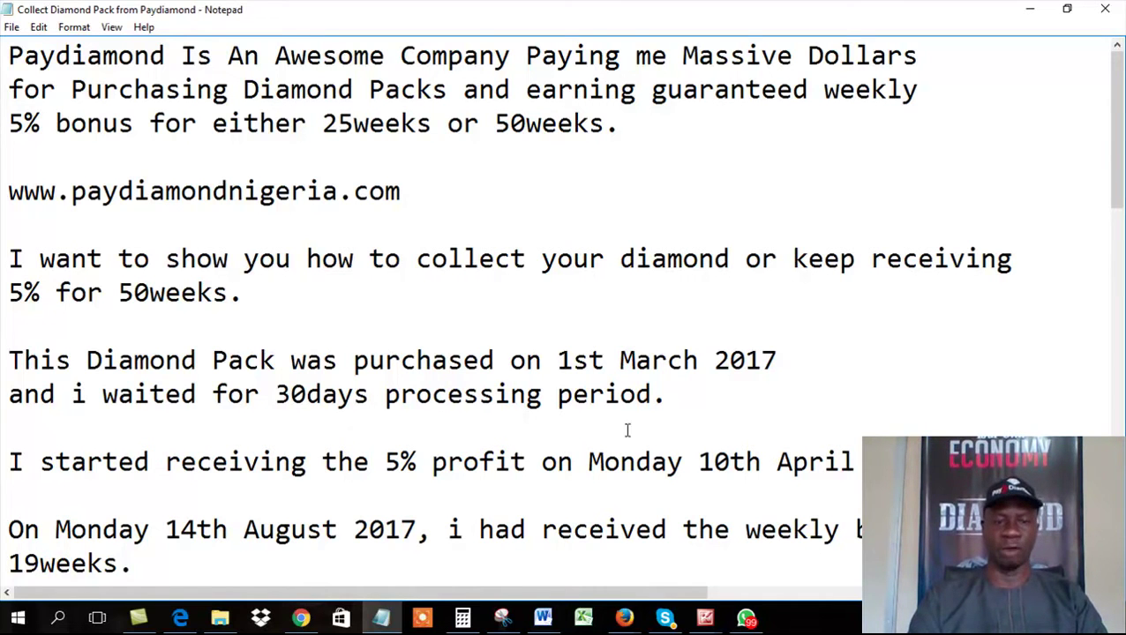
Step: Read down through the remaining Paydiamond notes in Notepad, then scroll back to the top
left_click_drag(1119, 187, 1121, 311)
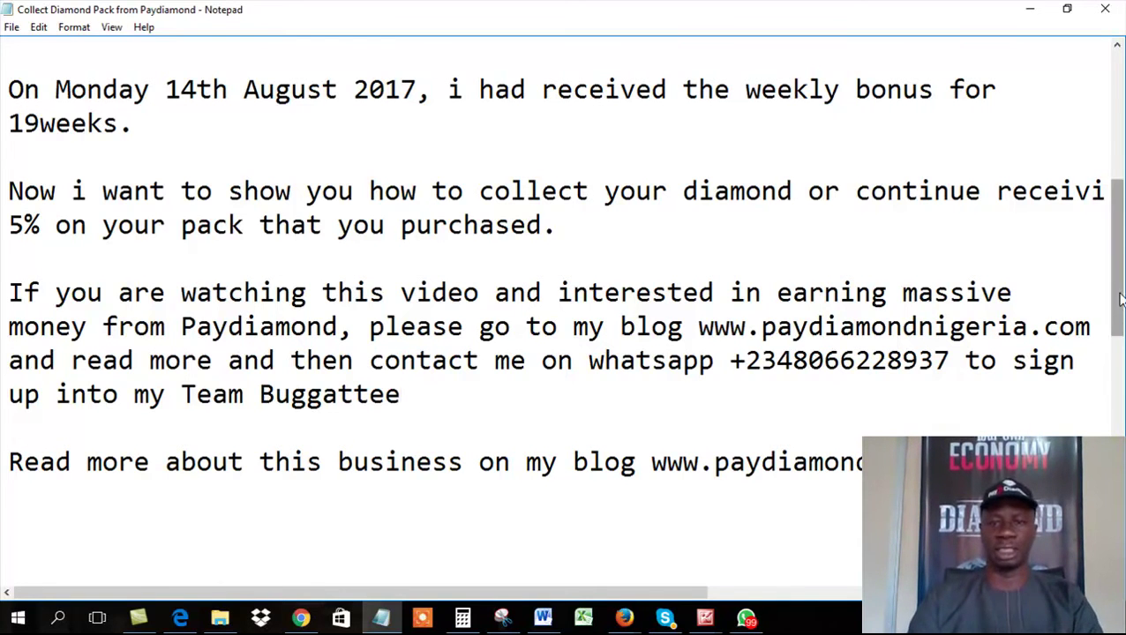
scroll(441, 309, "up", 1)
scroll(1072, 55, "up", 4)
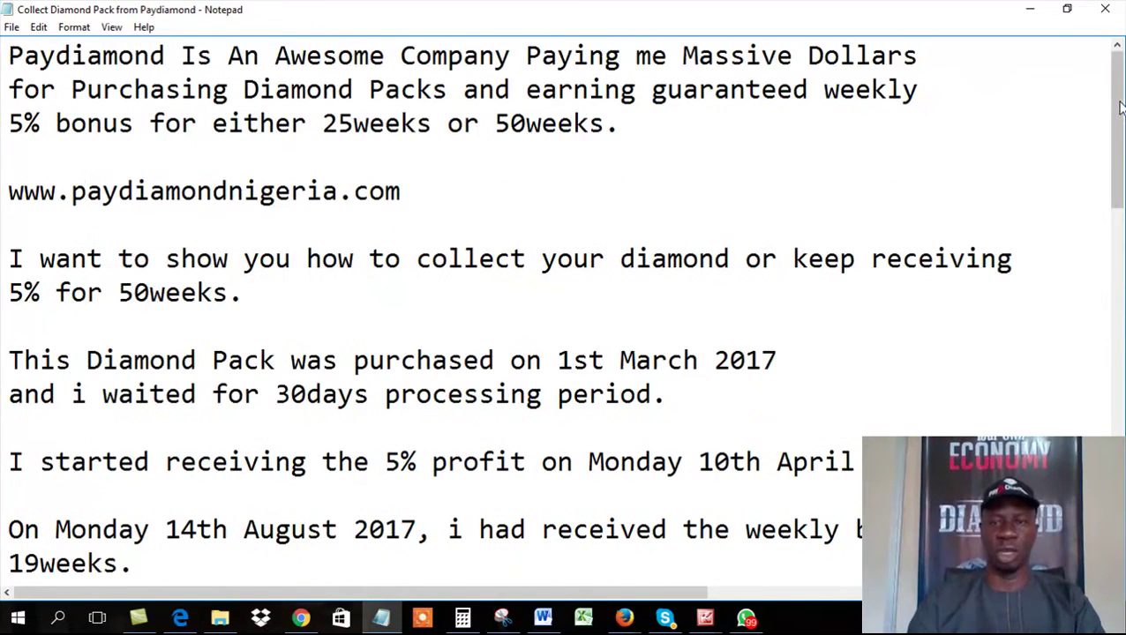
Step: Minimize the notes and switch to the member.paydiamond.com dashboard tab
left_click(1029, 10)
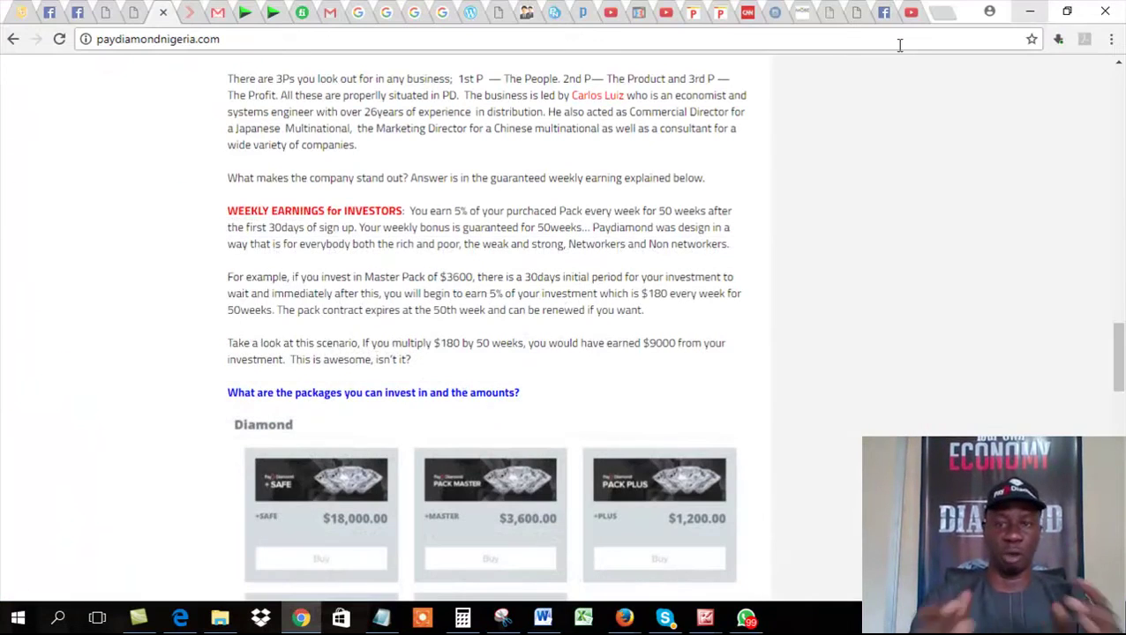
left_click(187, 15)
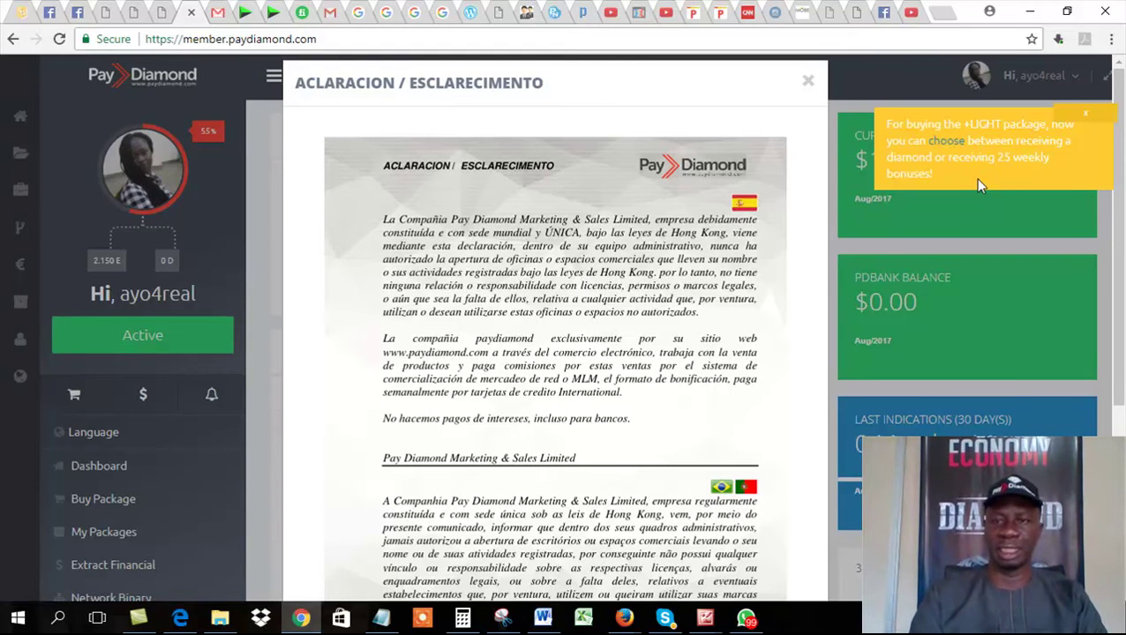
Step: Open the Weekly Bonus Prize choice page from the yellow notification and translate it into English
left_click(944, 142)
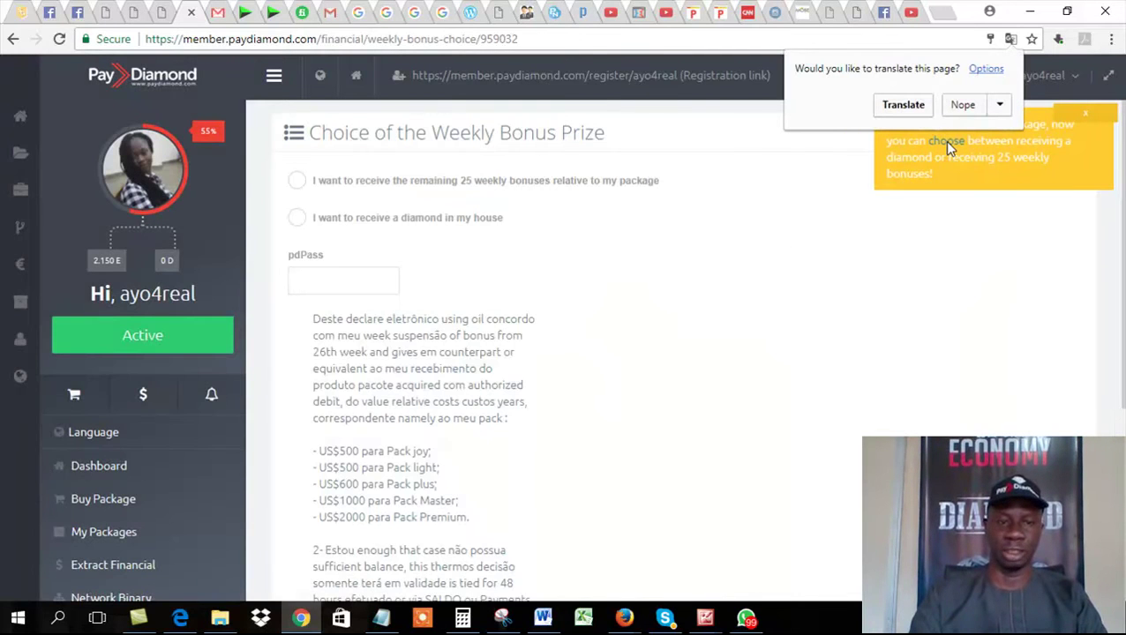
left_click(885, 107)
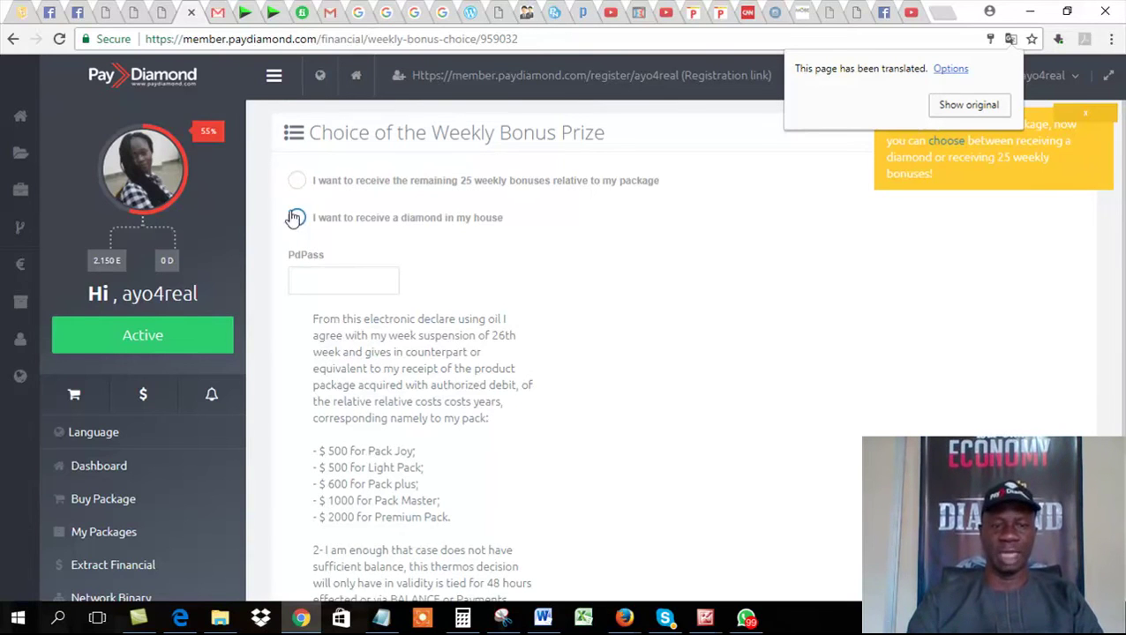
Step: Choose 'I want to receive a diamond in my house' and select the saved delivery address
left_click(314, 280)
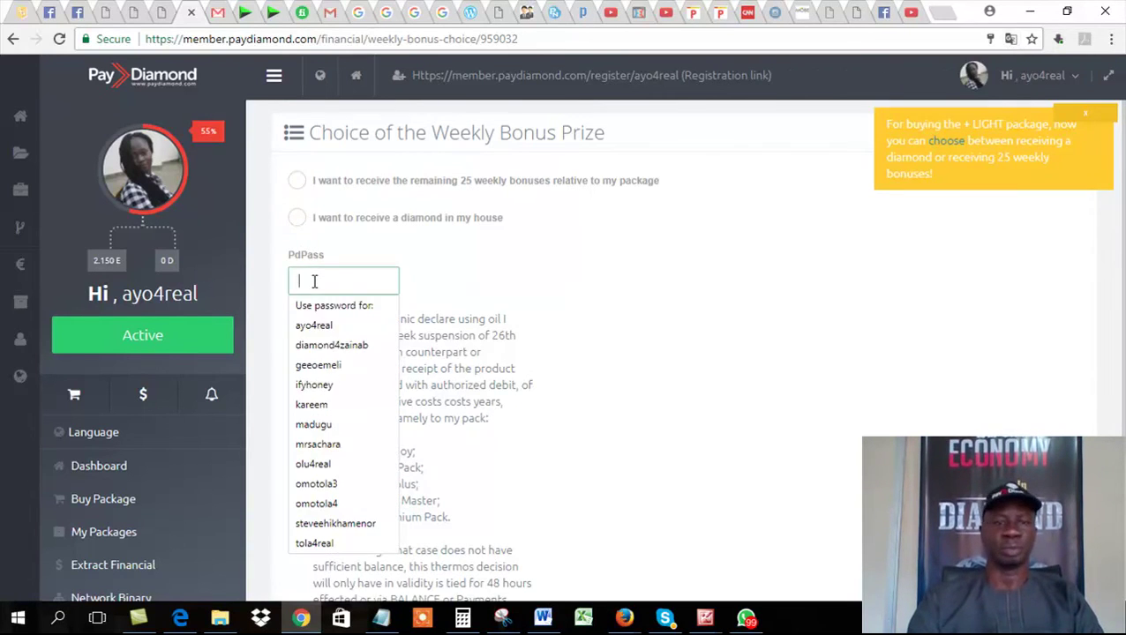
left_click(441, 281)
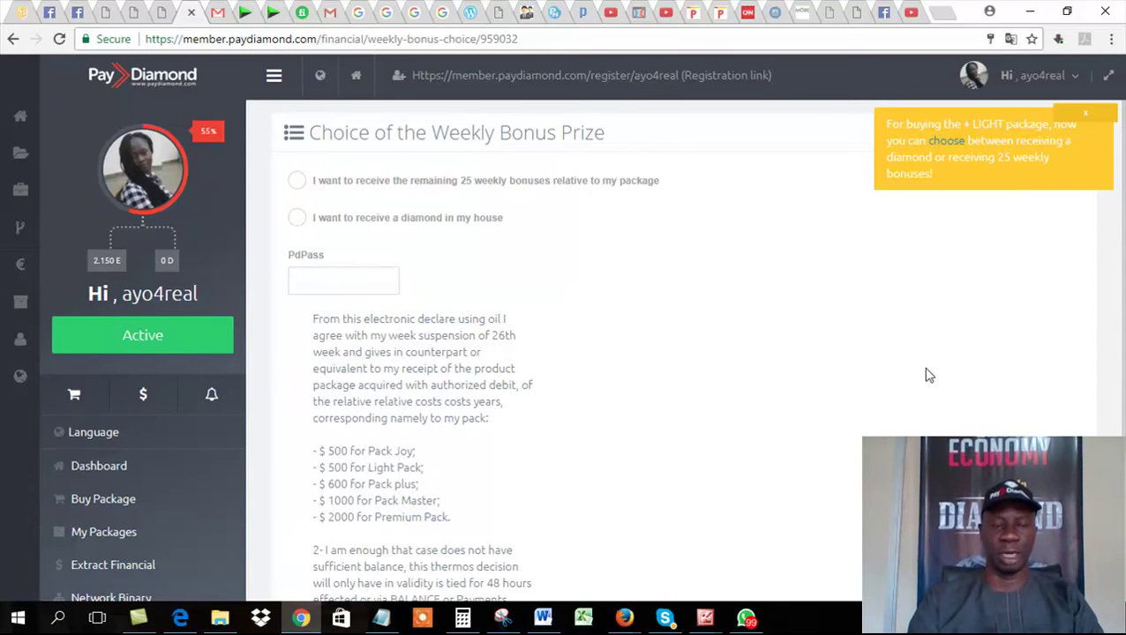
scroll(1122, 319, "down", 2)
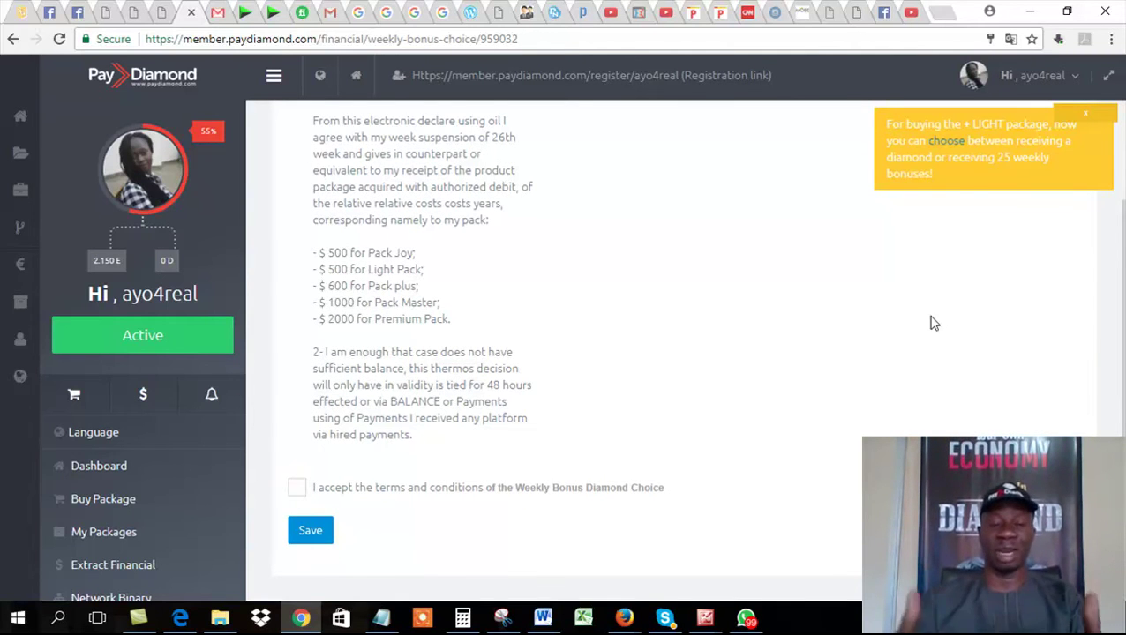
scroll(1122, 188, "up", 1)
scroll(1122, 188, "up", 2)
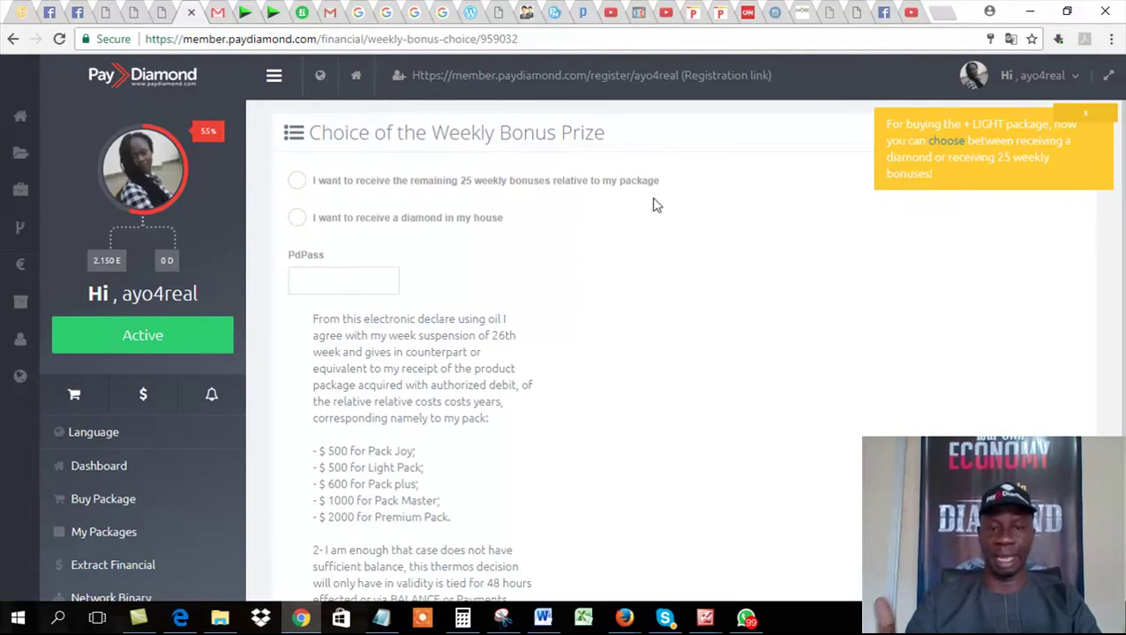
left_click(299, 222)
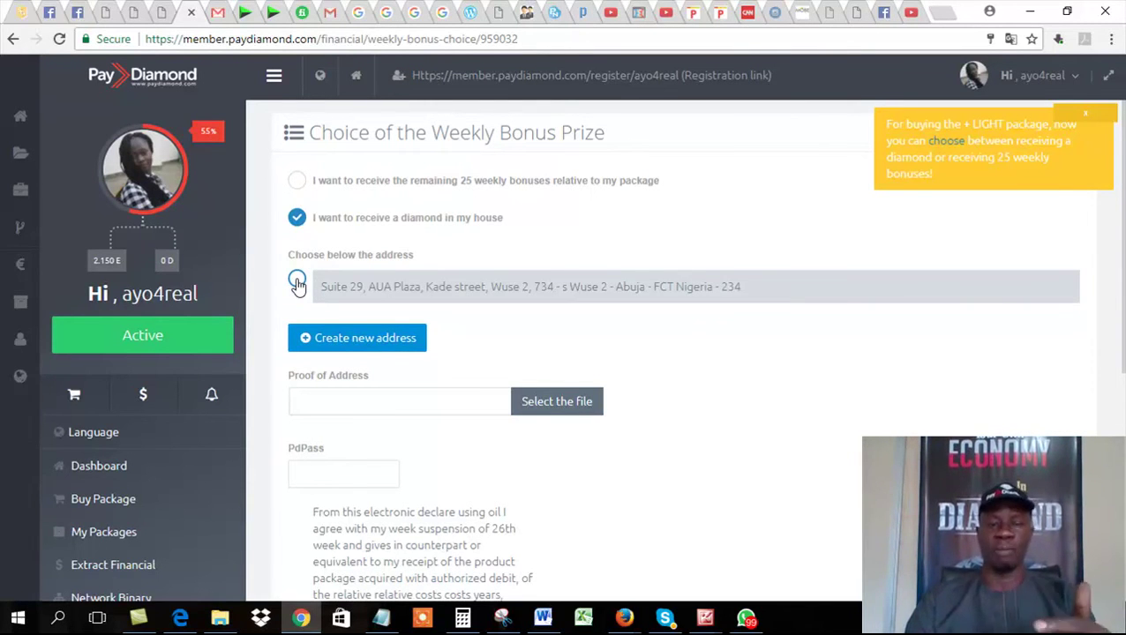
left_click(298, 281)
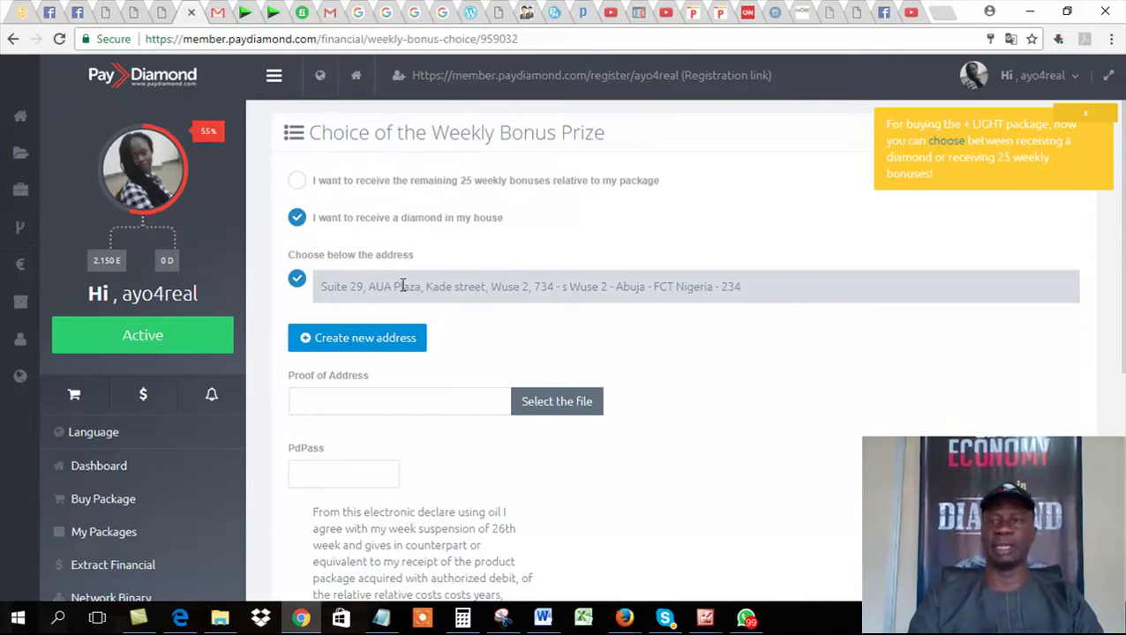
left_click(554, 402)
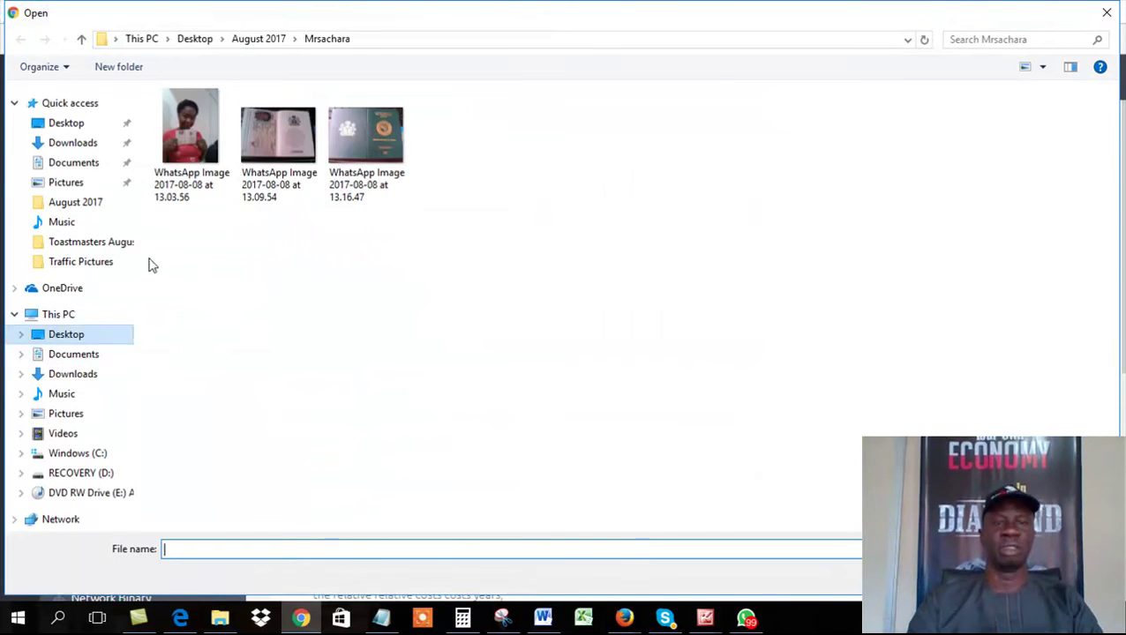
left_click(1106, 12)
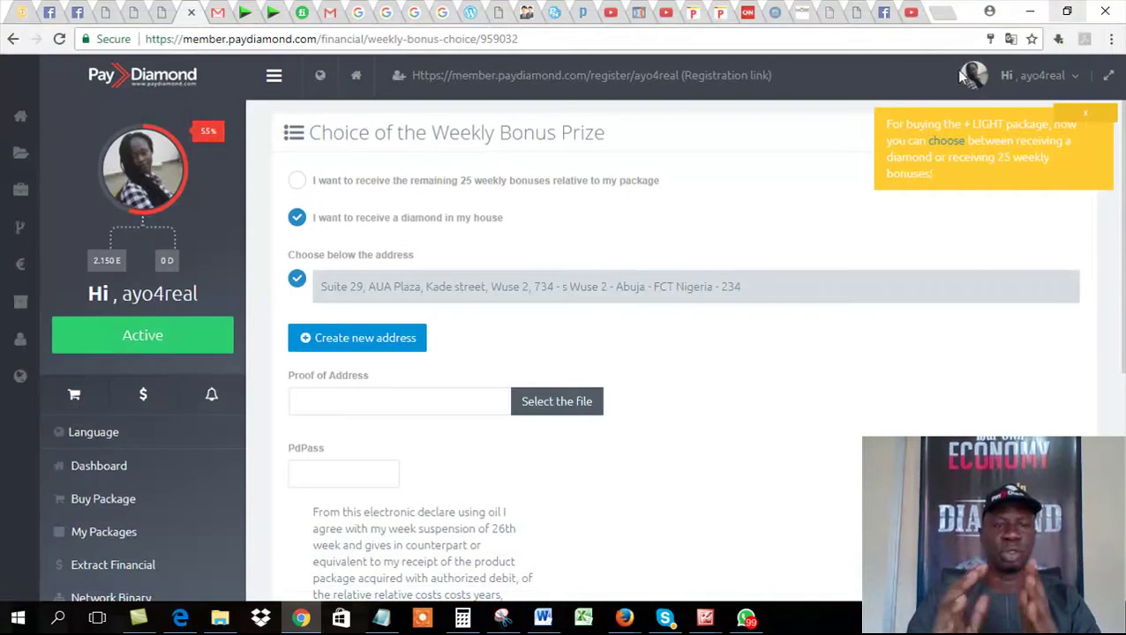
left_click(348, 473)
left_click_drag(1061, 332, 1016, 375)
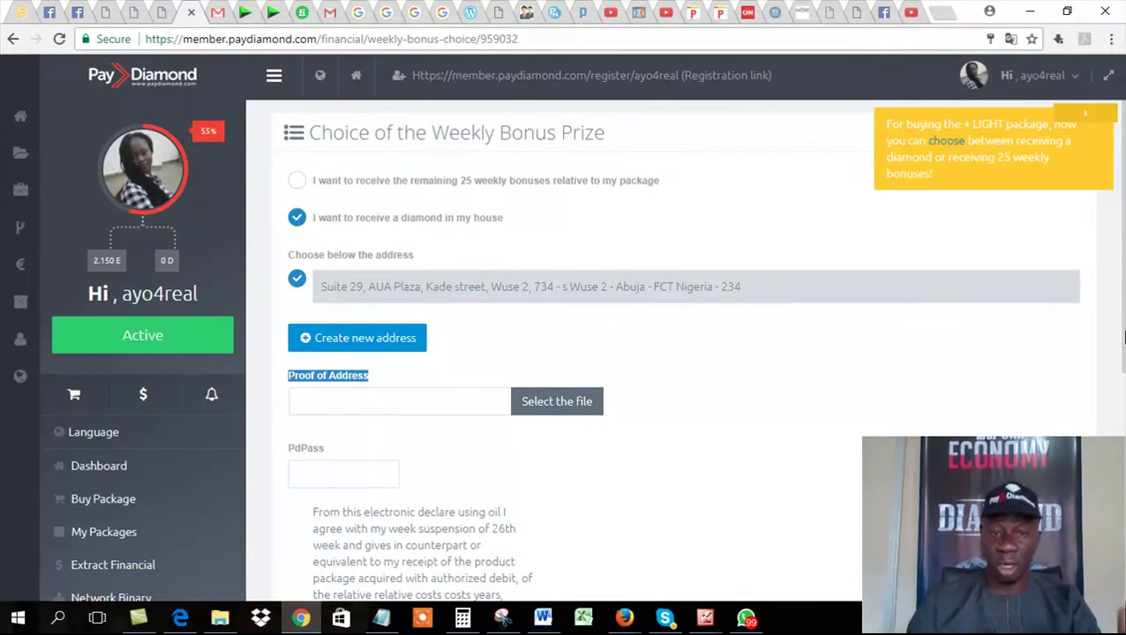
Step: Switch the choice to 'I want to receive the remaining 25 weekly bonuses relative to my package'
scroll(1016, 375, "down", 5)
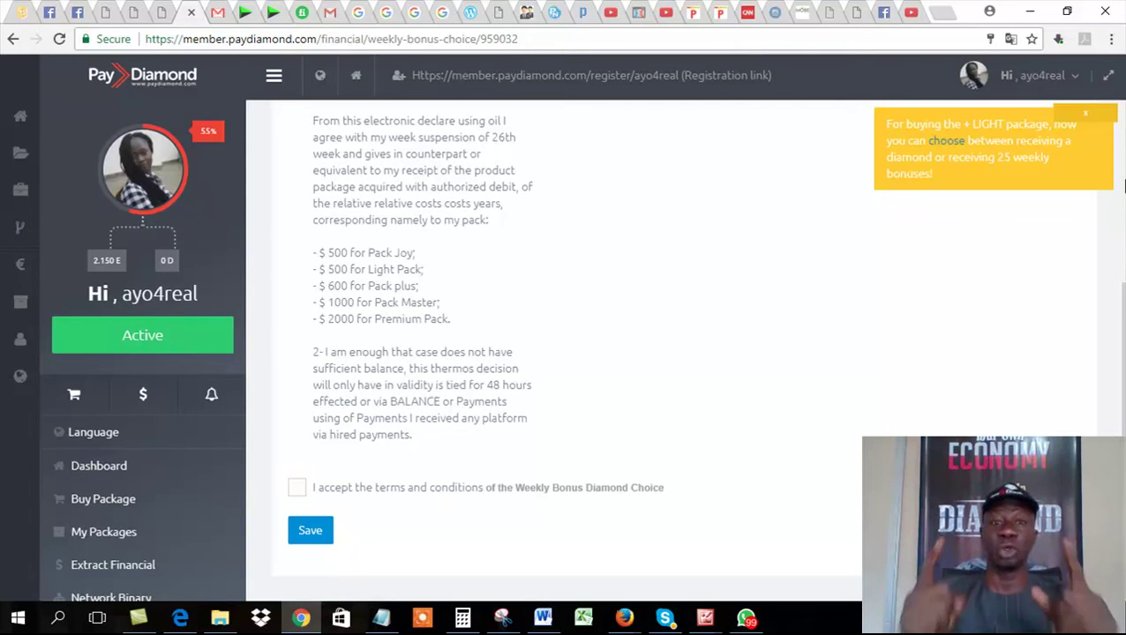
scroll(1124, 185, "up", 5)
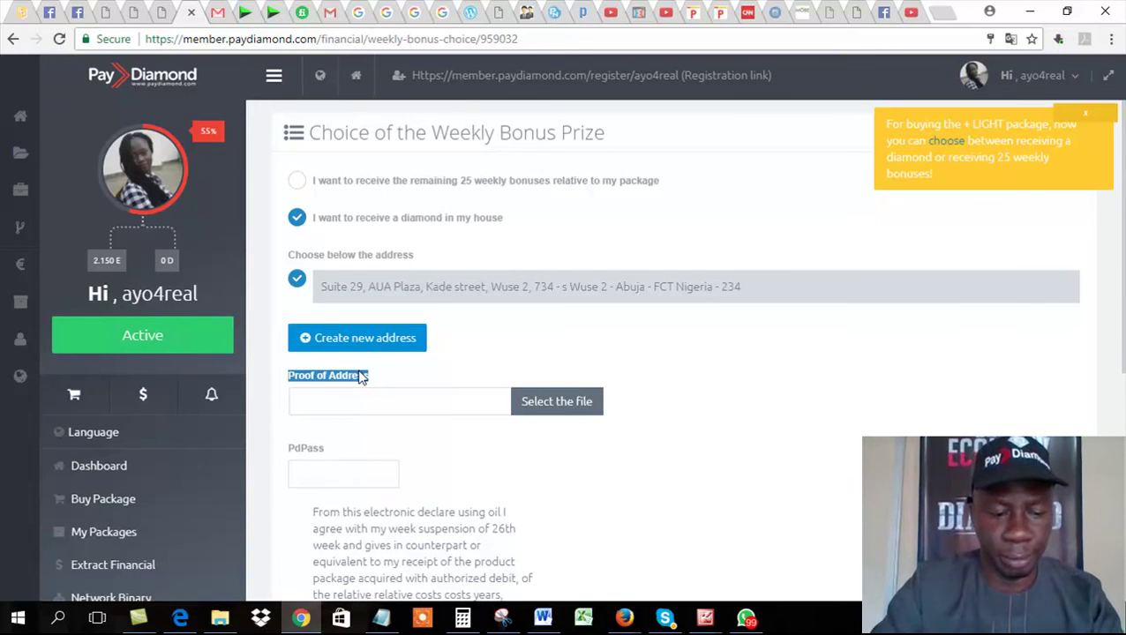
left_click(298, 181)
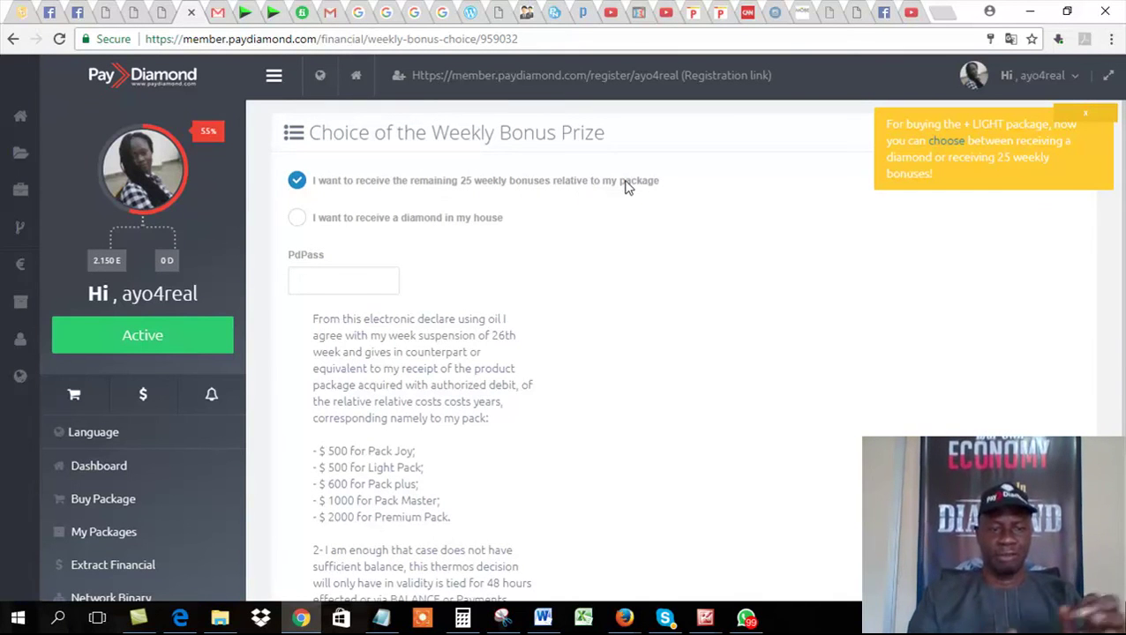
Step: Enter the PdPass, accept the terms and conditions, and save the 25-weekly-bonus choice
left_click(327, 279)
type("•")
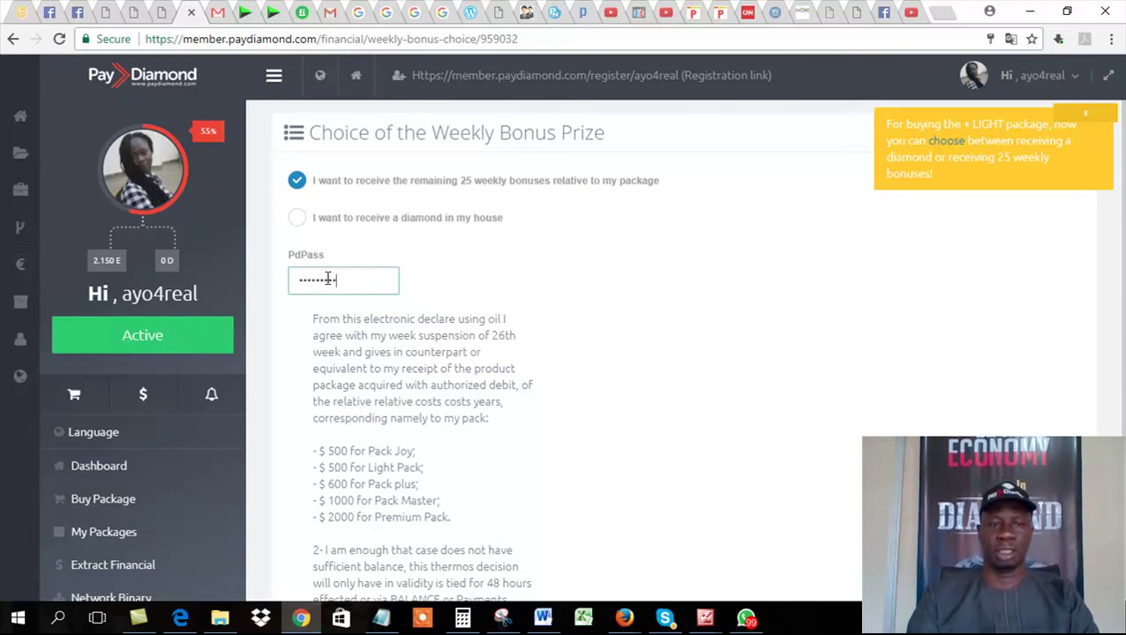
scroll(1122, 342, "down", 3)
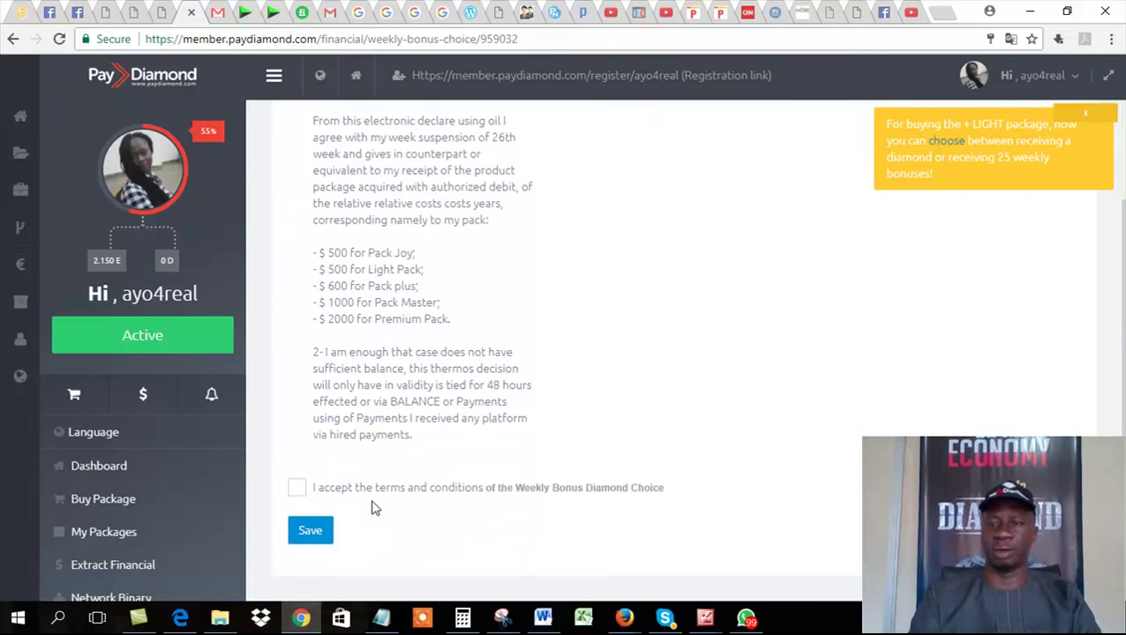
left_click(296, 489)
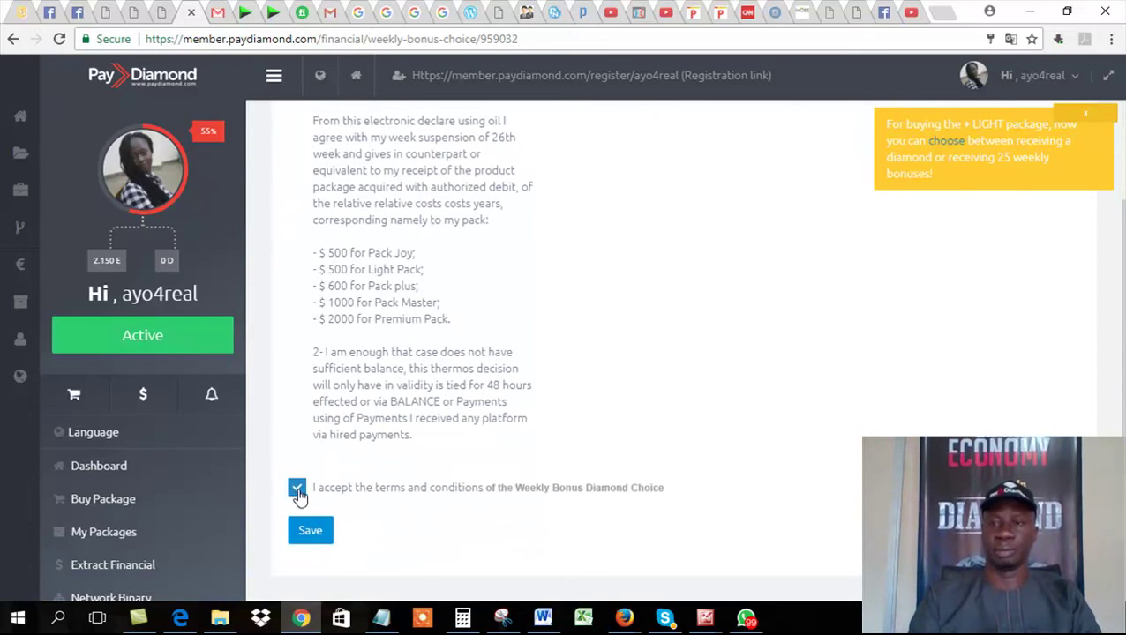
left_click(313, 533)
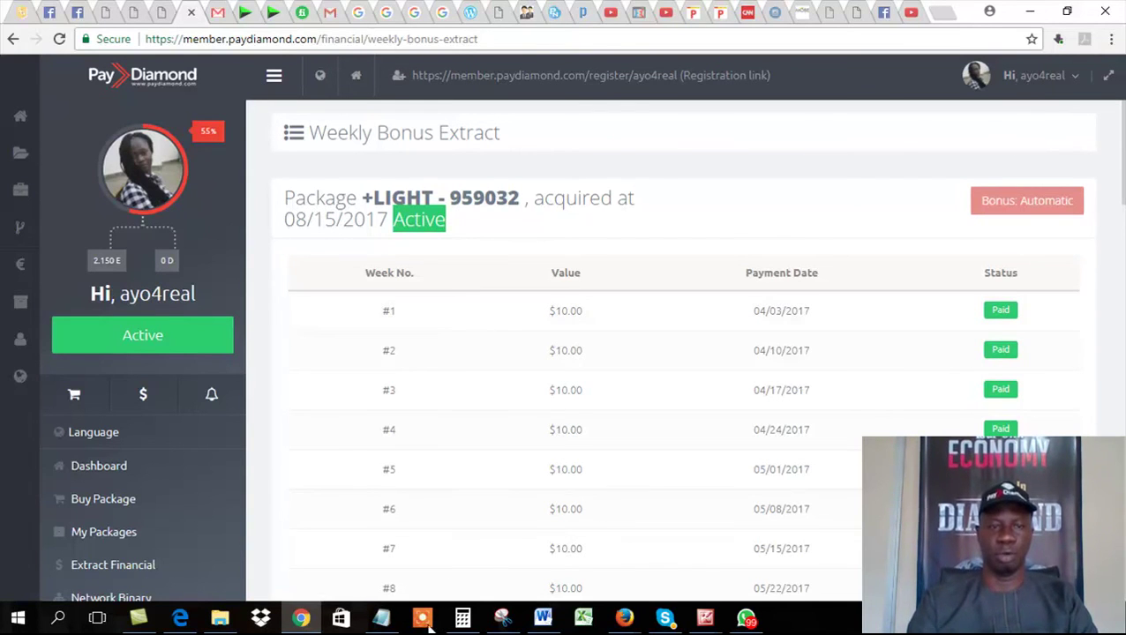
Step: In Firefox's Gmail inbox, open and read PayDiamond's email confirming 25 additional weeks of bonuses
mouse_move(622, 613)
left_click(529, 546)
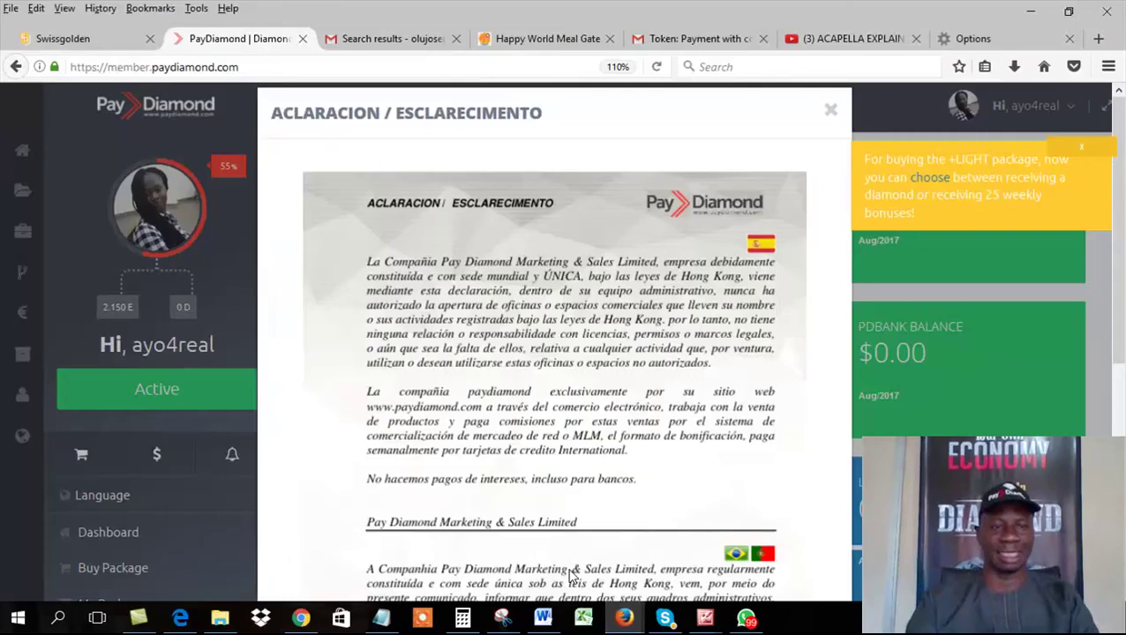
left_click(366, 42)
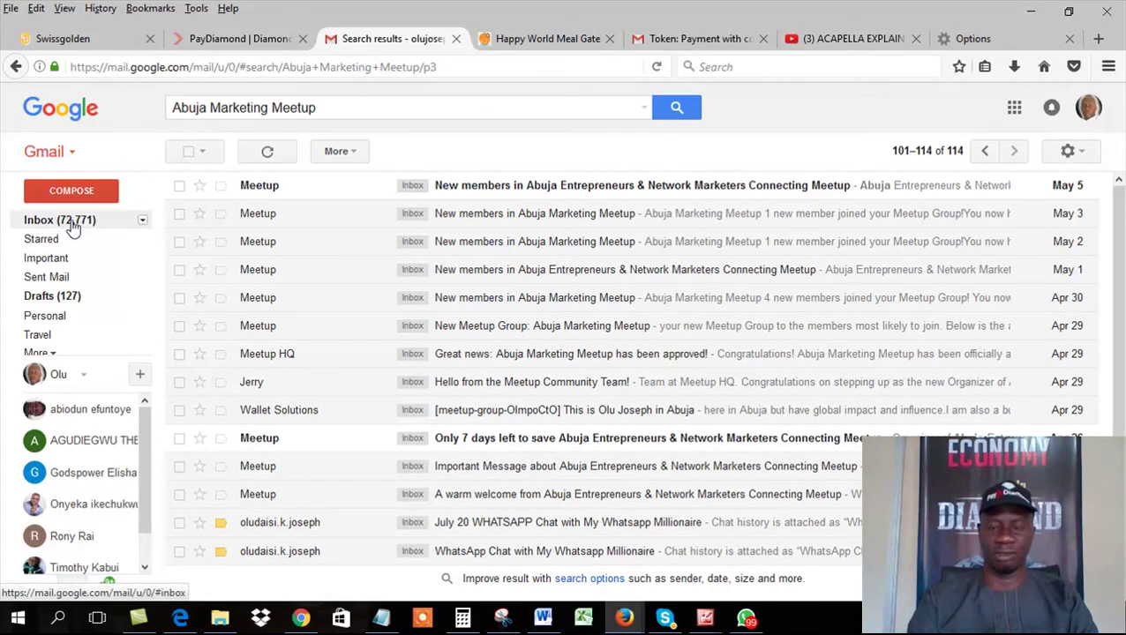
left_click(73, 227)
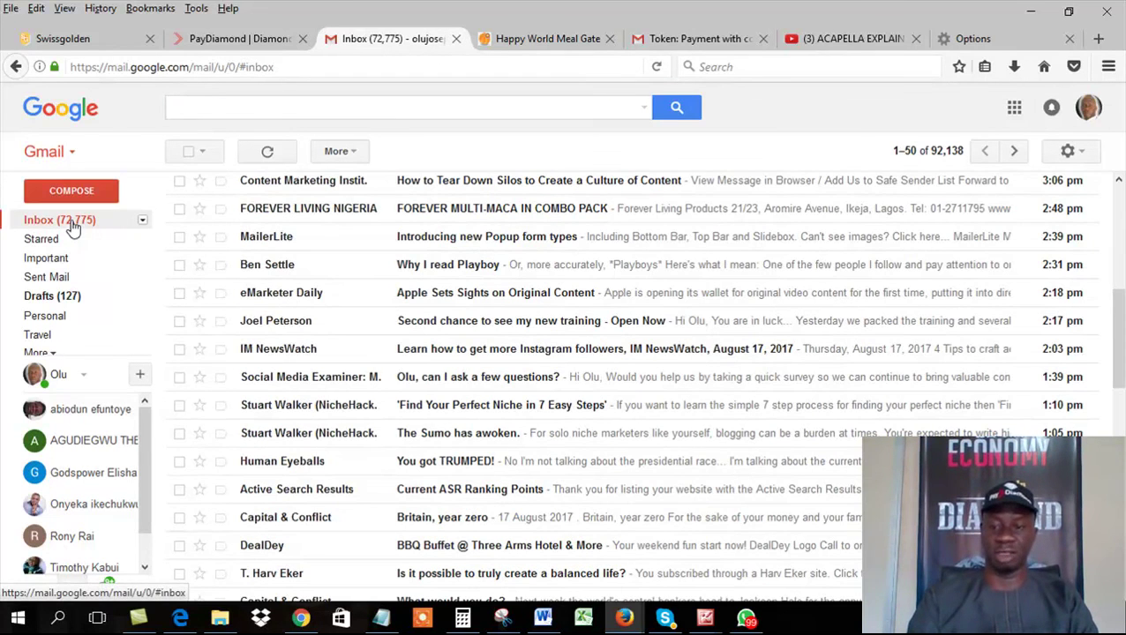
left_click(1118, 205)
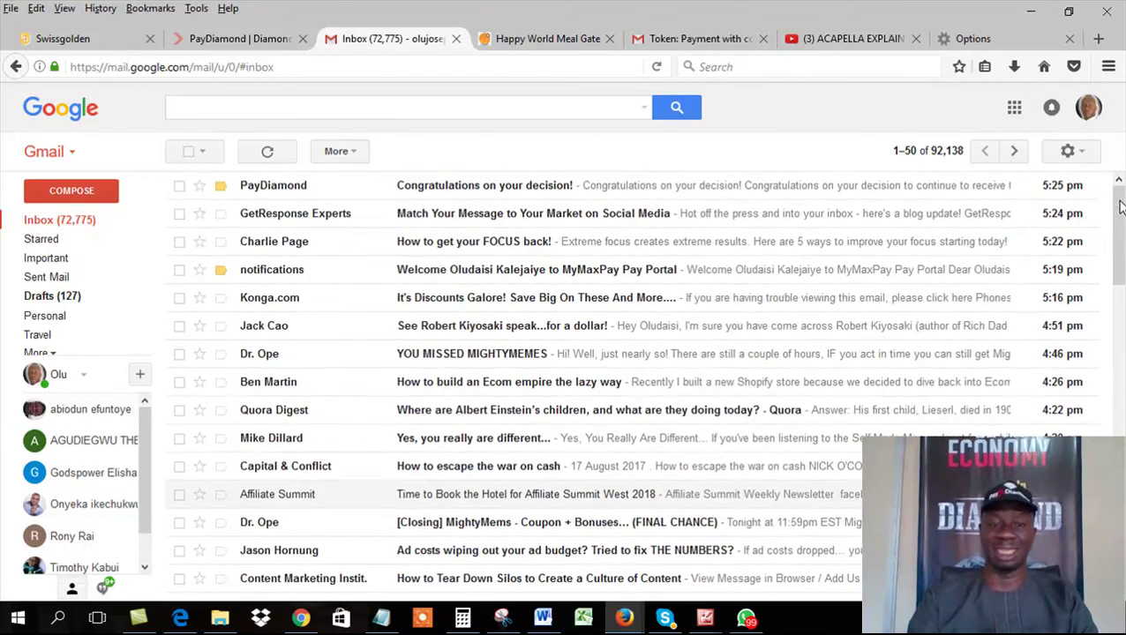
left_click(582, 190)
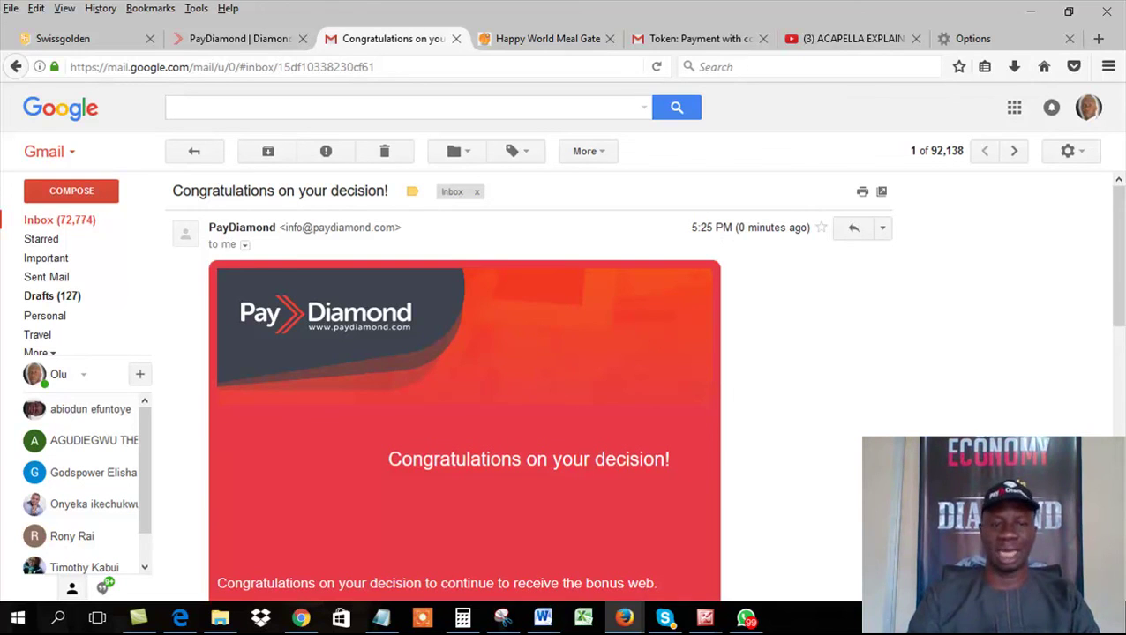
left_click_drag(1123, 306, 1113, 389)
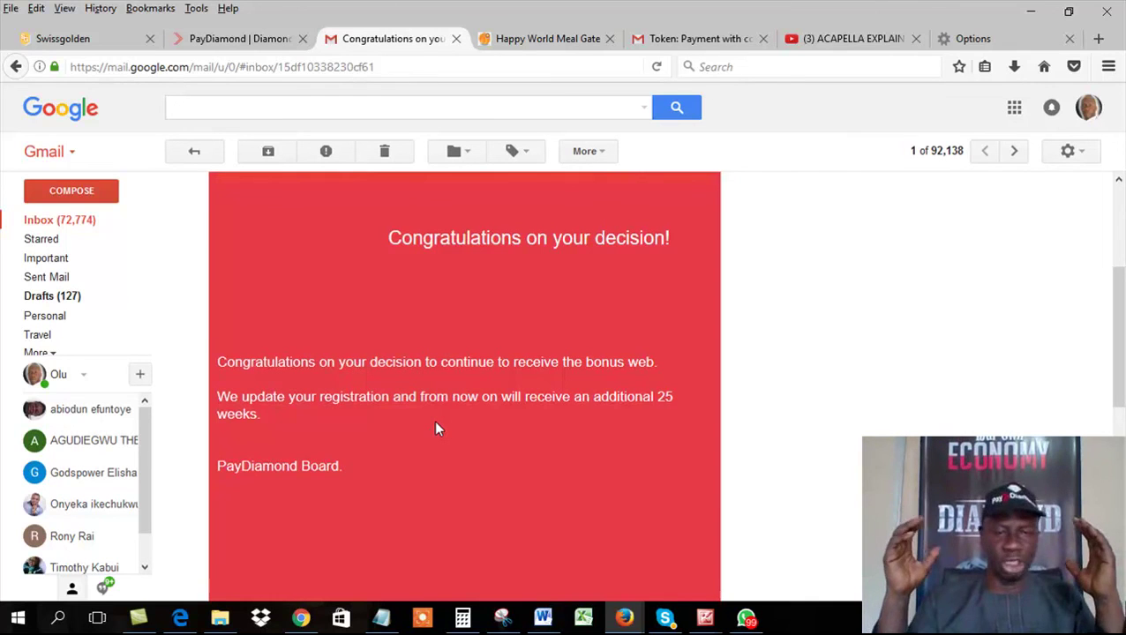
left_click(381, 619)
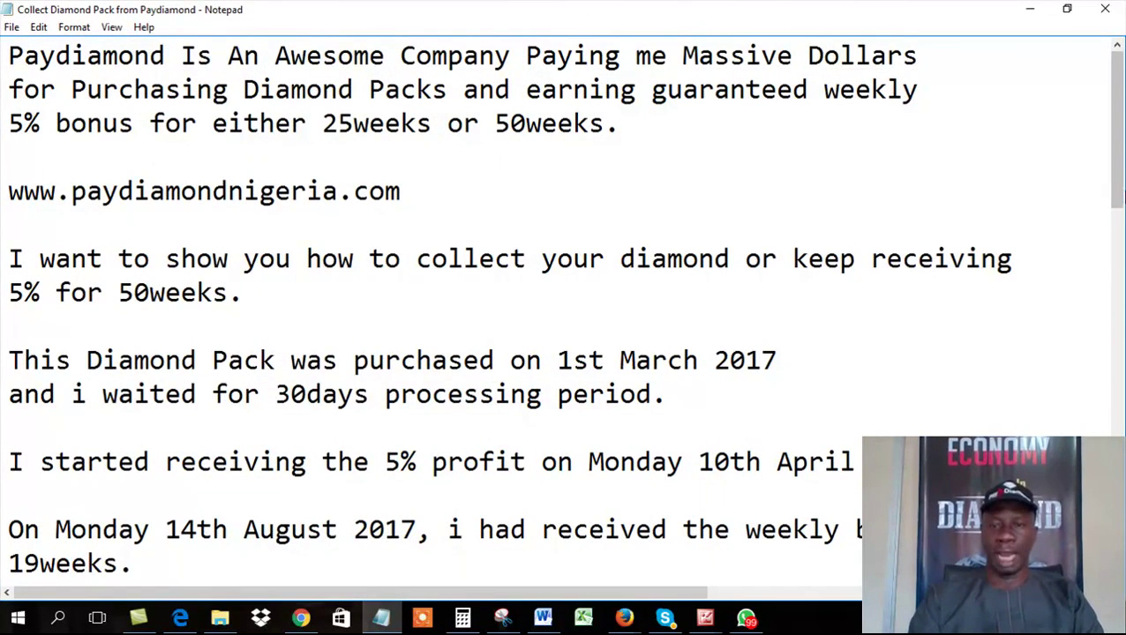
left_click_drag(1116, 191, 1100, 303)
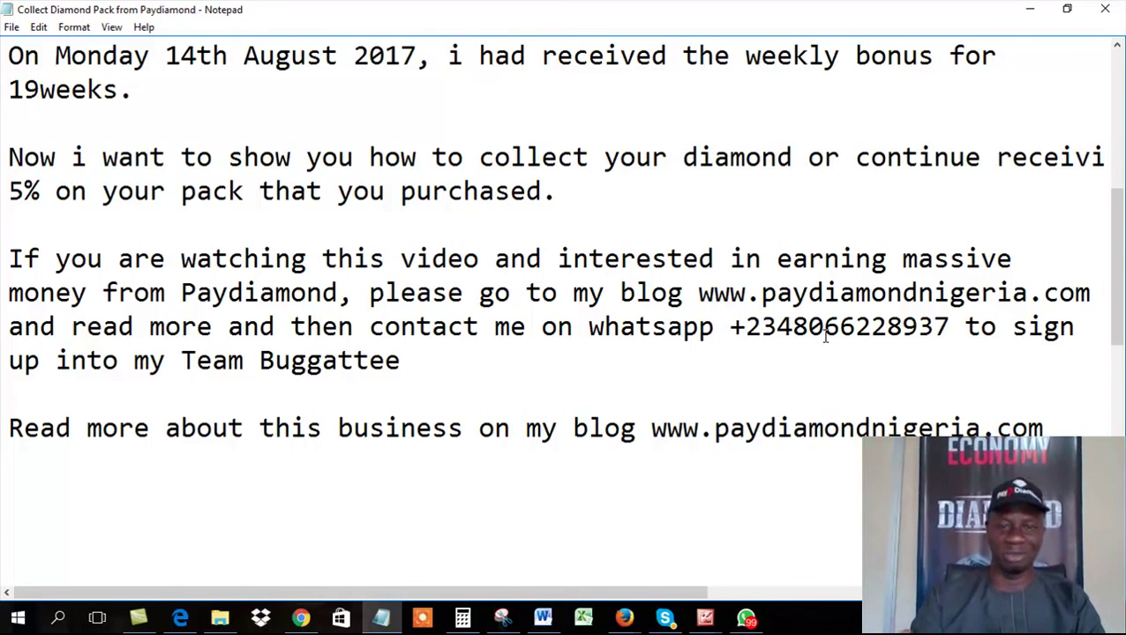
left_click(651, 428)
left_click_drag(651, 427, 1012, 428)
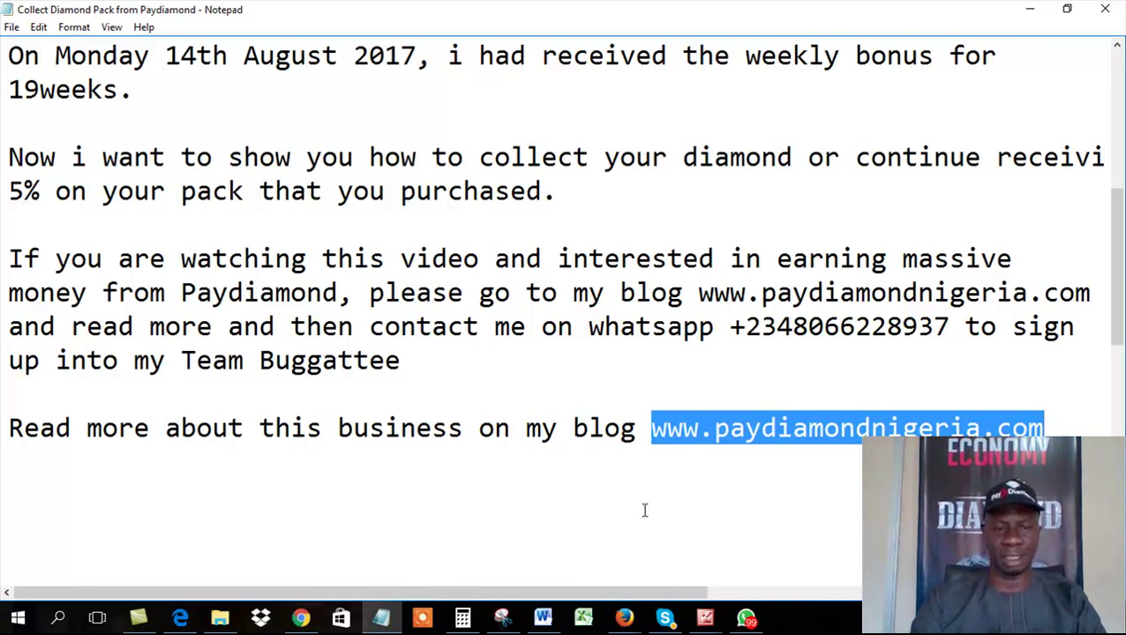
Step: Show the paydiamondnigeria.com blog's Diamond packages price list, from Joy at N80,000 to Safe at N7,200,000
left_click(301, 618)
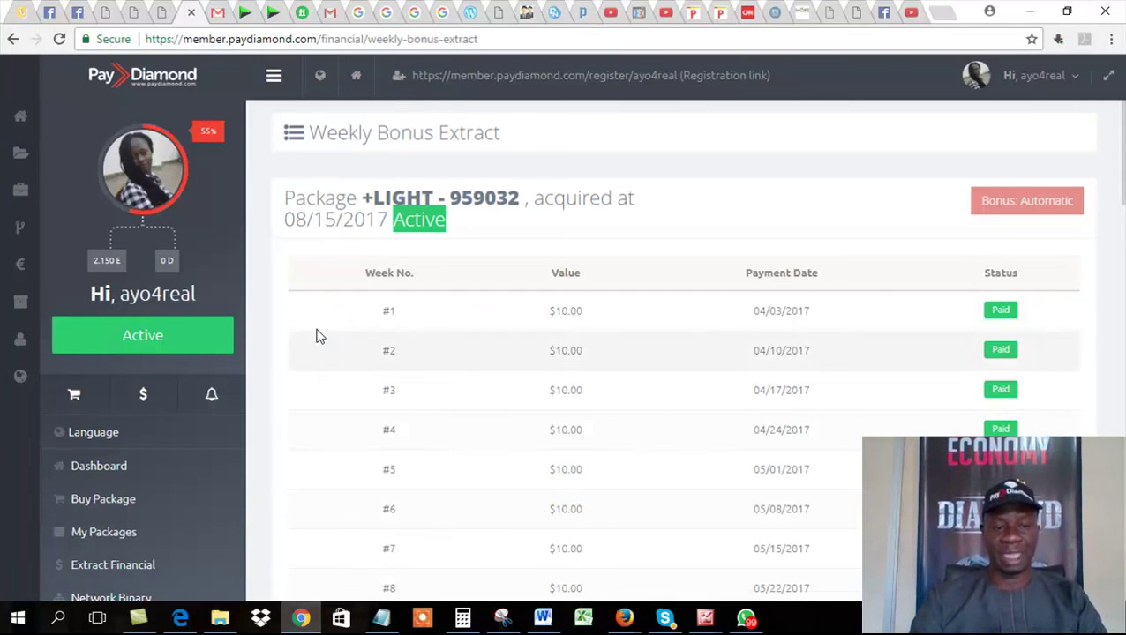
left_click(164, 13)
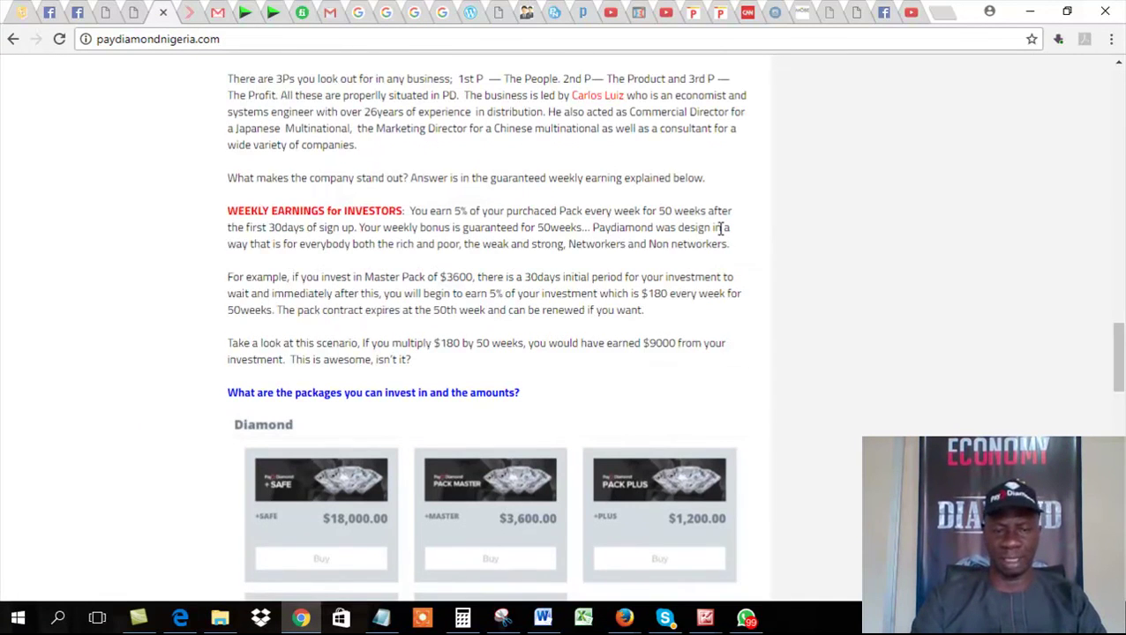
scroll(719, 228, "down", 3)
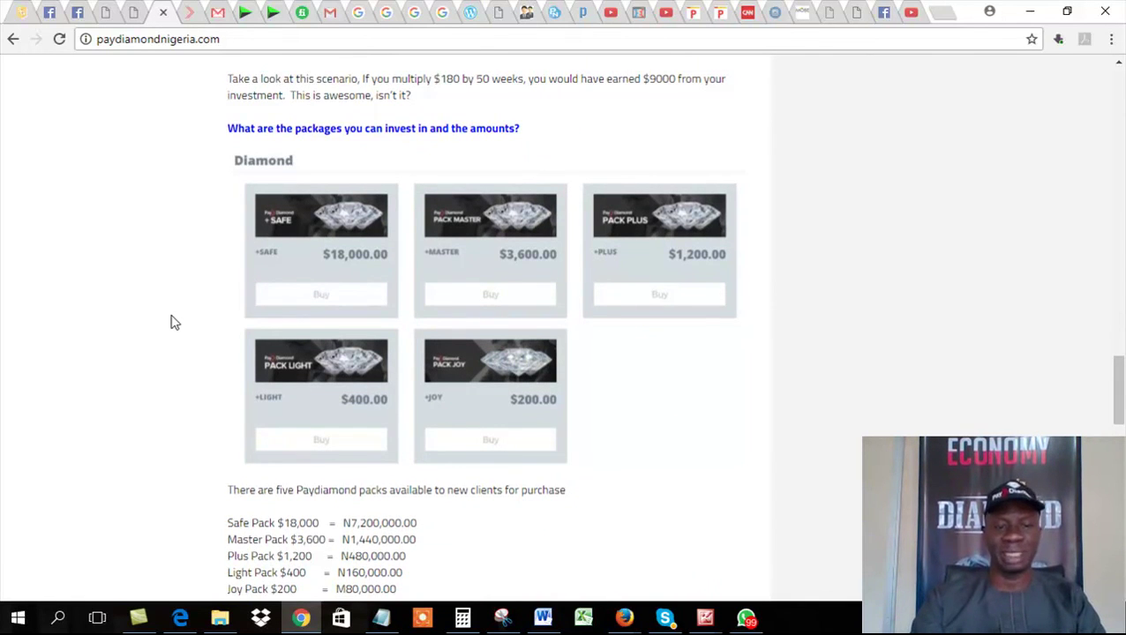
scroll(172, 321, "down", 1)
scroll(172, 321, "down", 1)
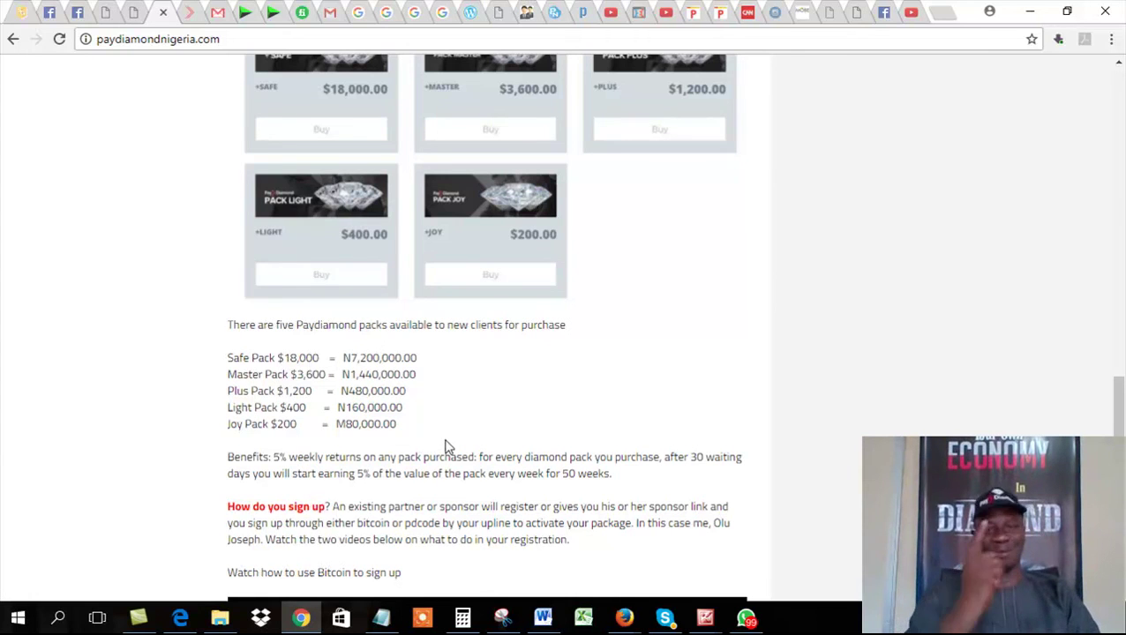
Step: Scroll the blog post past the Bitcoin sign-up video to the Pdcode registration video and WhatsApp contact note
scroll(445, 447, "down", 3)
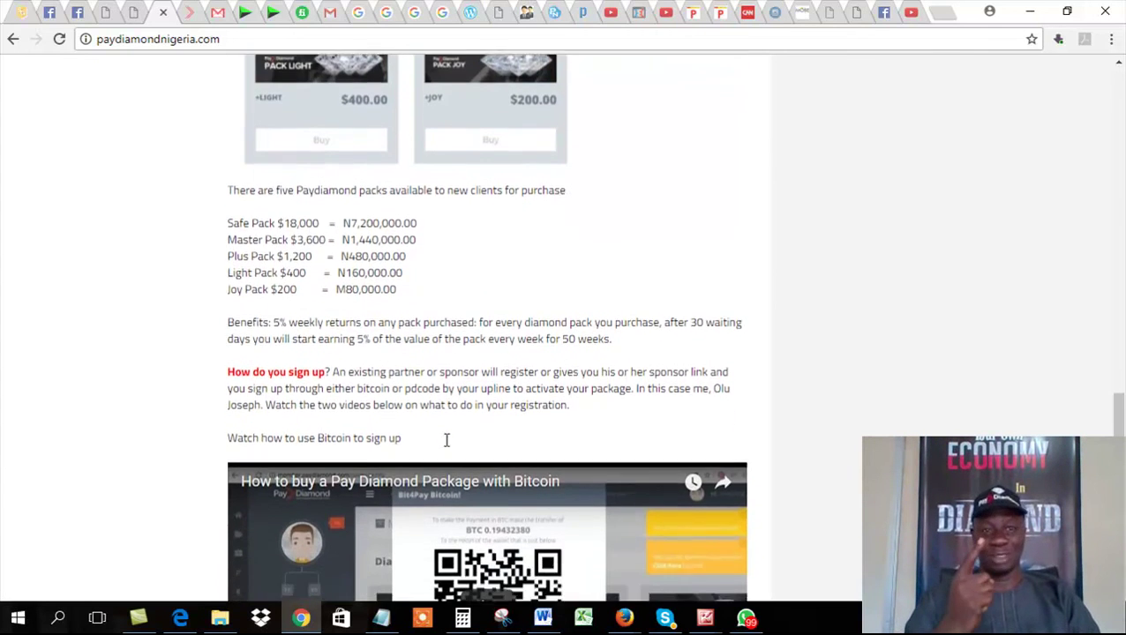
scroll(447, 441, "down", 2)
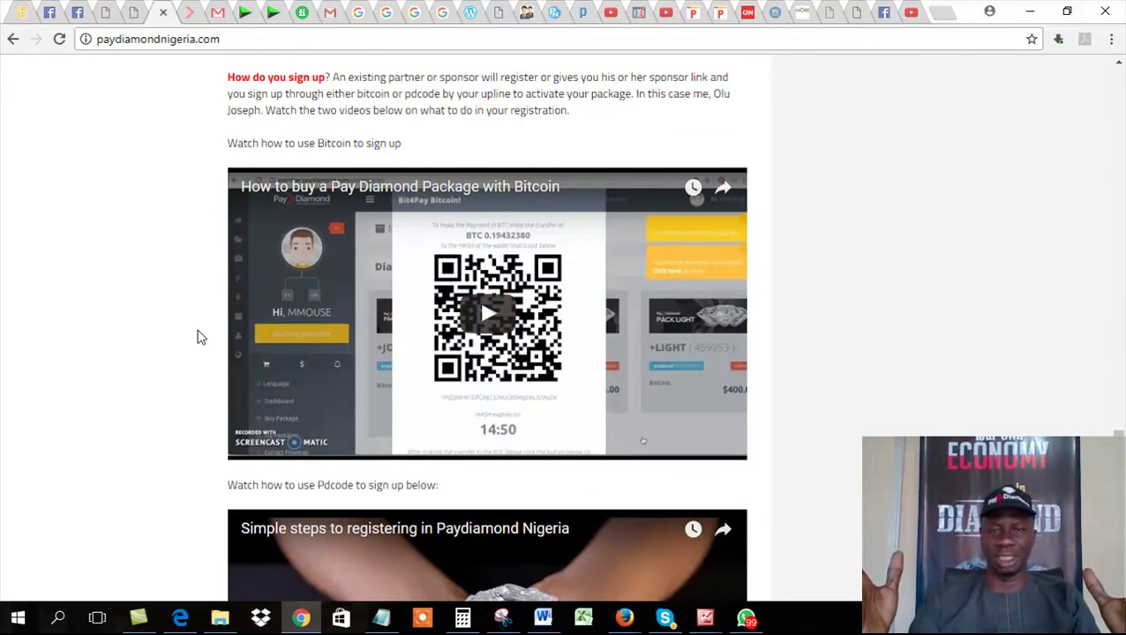
scroll(198, 335, "down", 2)
scroll(199, 335, "down", 2)
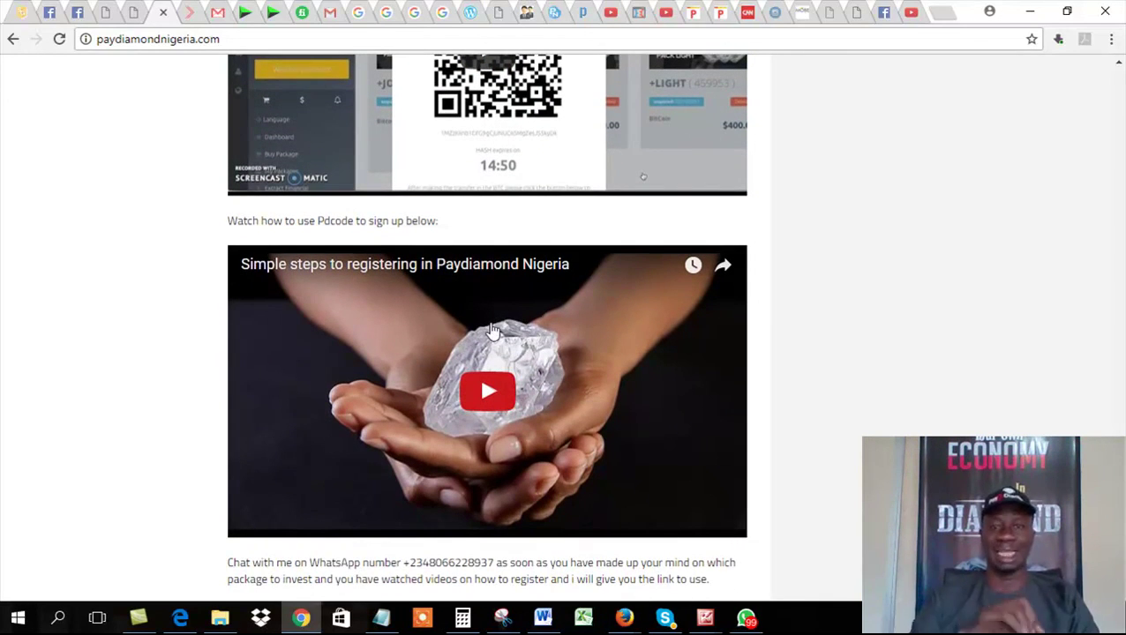
scroll(476, 332, "down", 1)
scroll(491, 330, "down", 4)
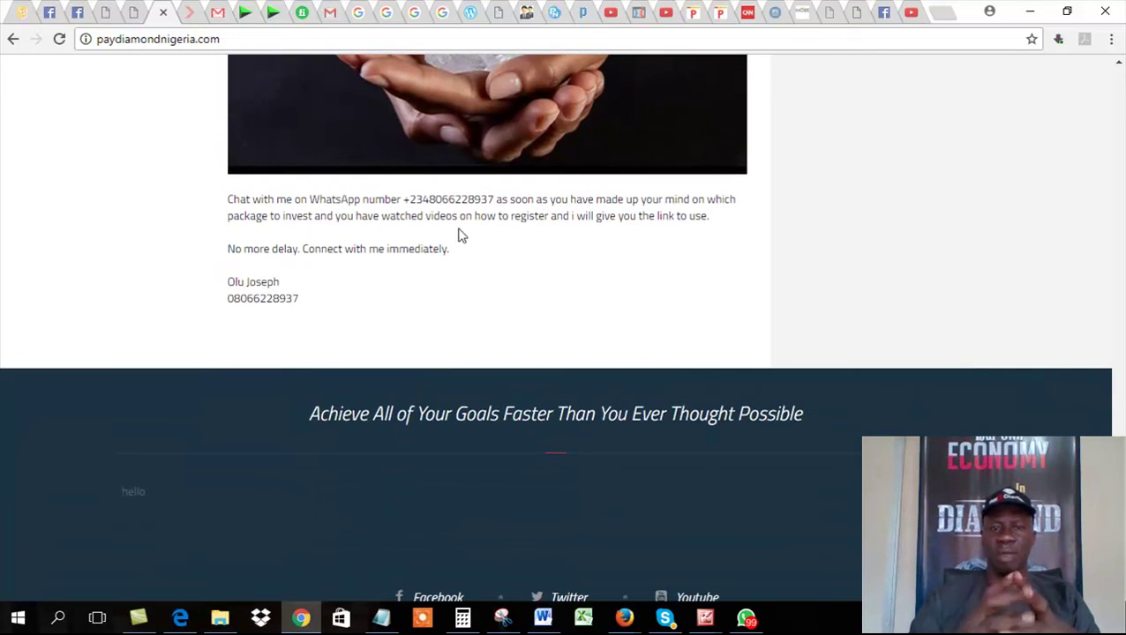
scroll(501, 223, "up", 2)
scroll(501, 225, "up", 3)
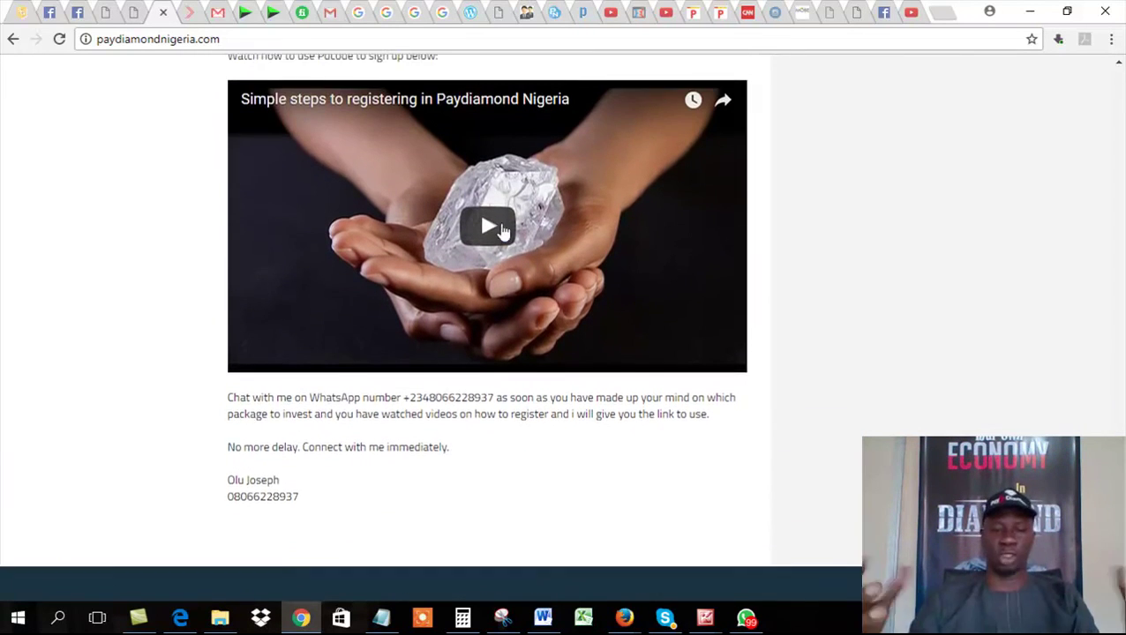